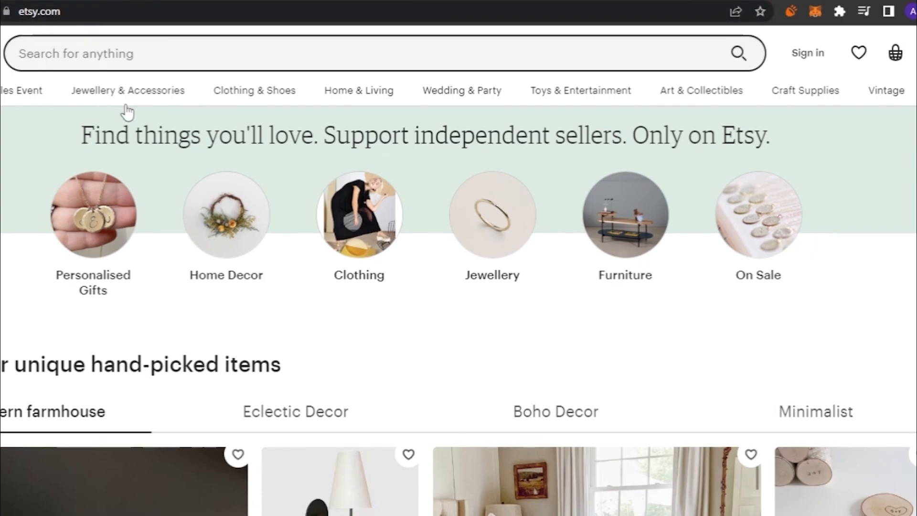
- Look through the Etsy home page's category menus, hand-picked items and popular gift categories
mouse_move(123, 105)
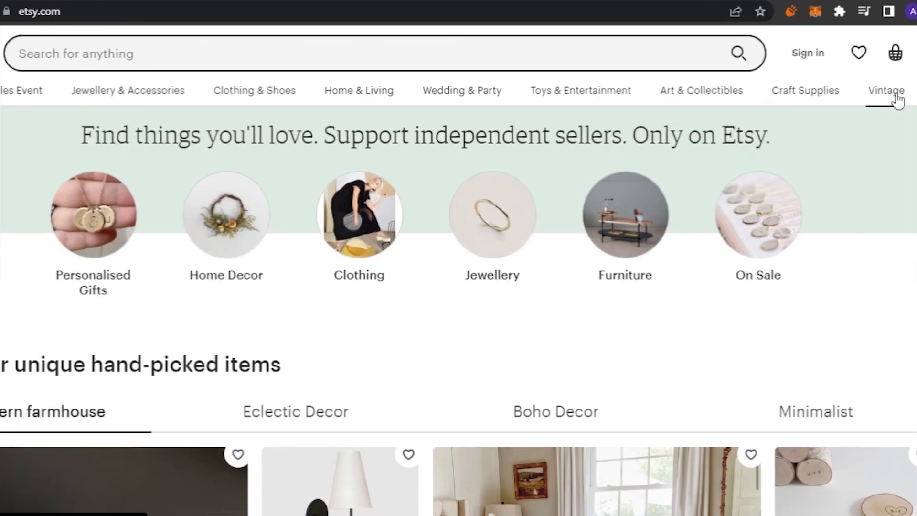
mouse_move(652, 101)
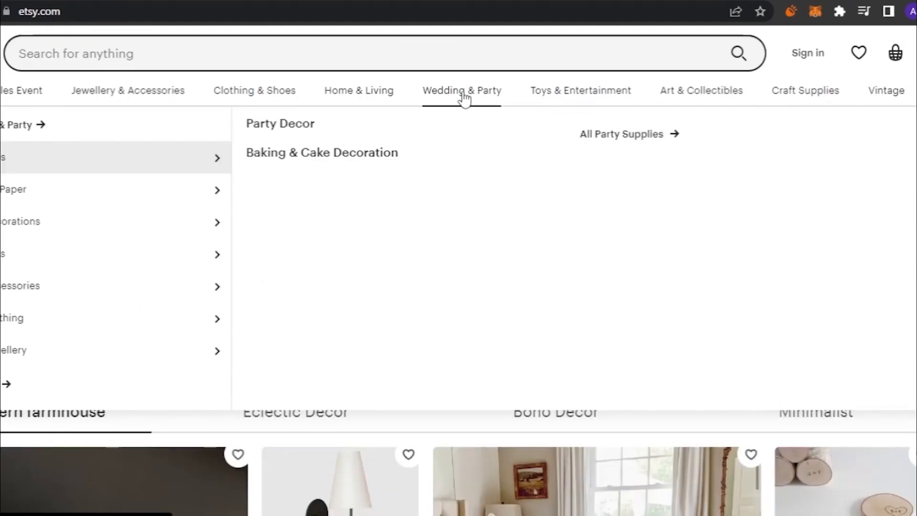
mouse_move(356, 98)
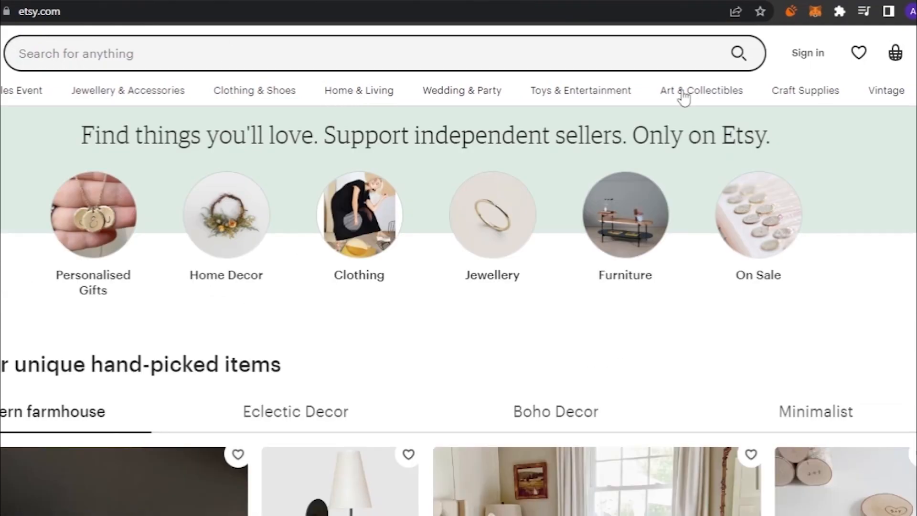
mouse_move(684, 98)
scroll(459, 270, "down", 4)
scroll(458, 269, "down", 2)
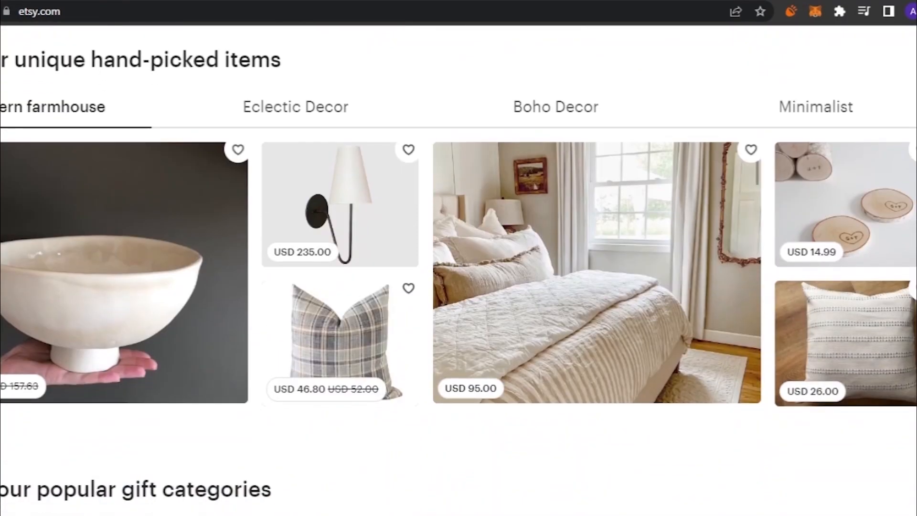
scroll(459, 270, "down", 3)
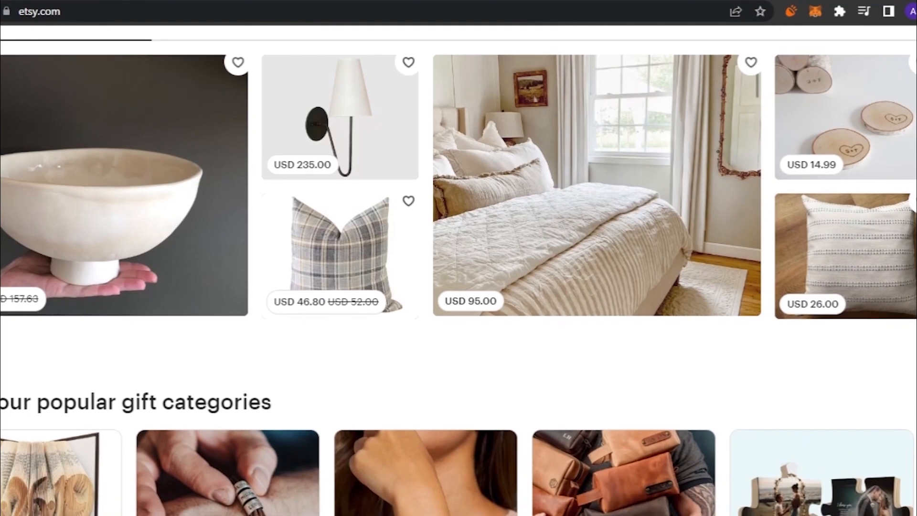
scroll(458, 269, "up", 9)
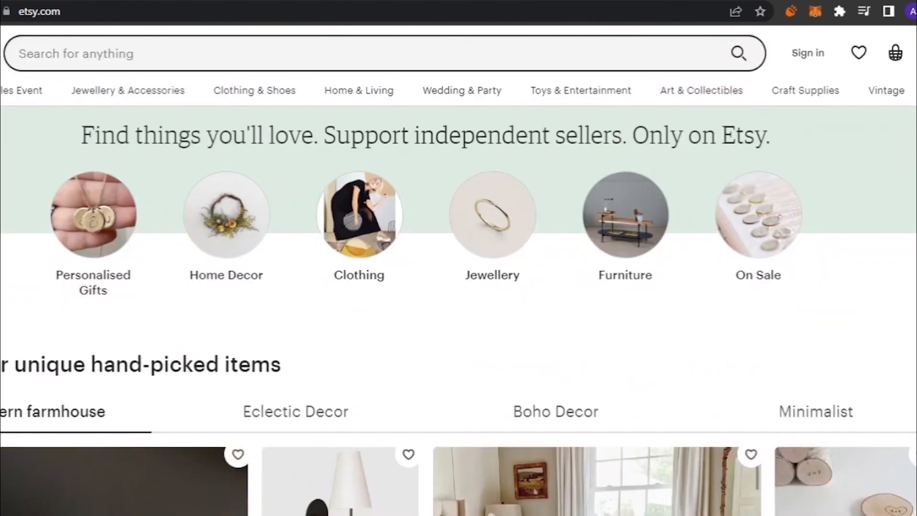
- Sign in to Etsy by continuing with an existing Google account
left_click(815, 54)
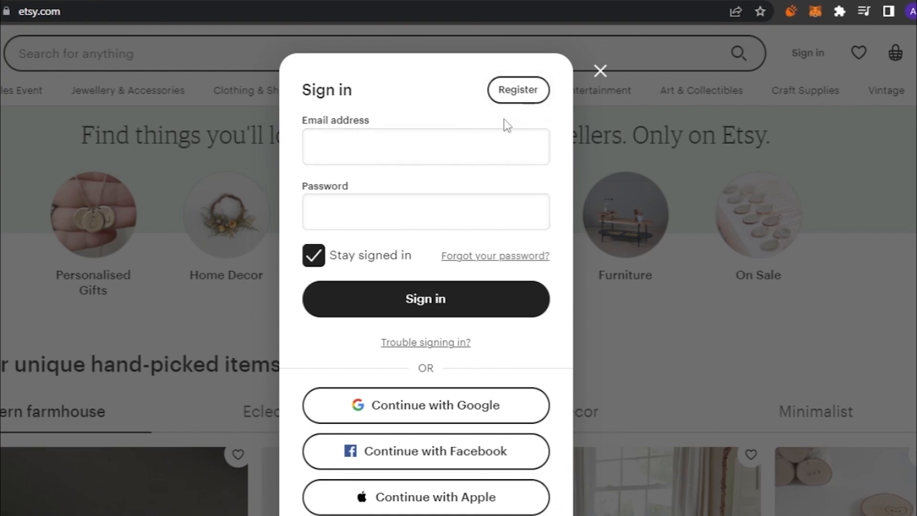
left_click(449, 410)
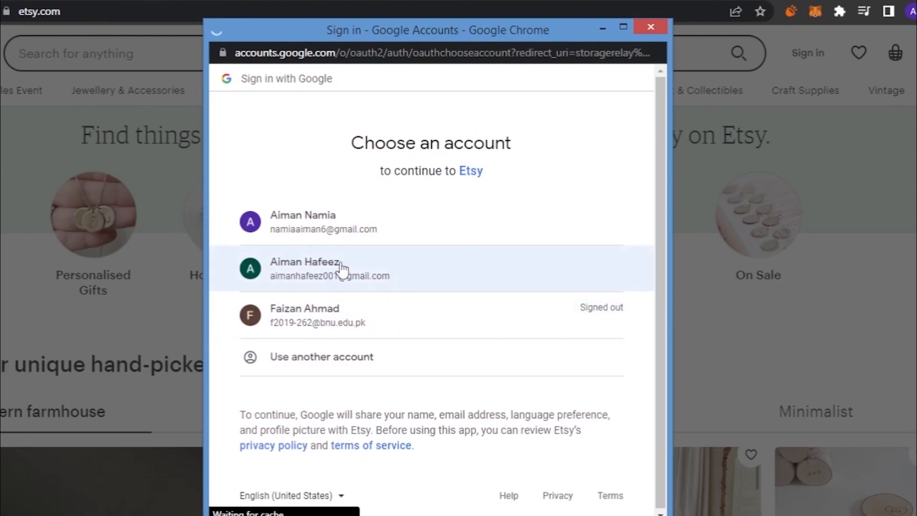
left_click(342, 270)
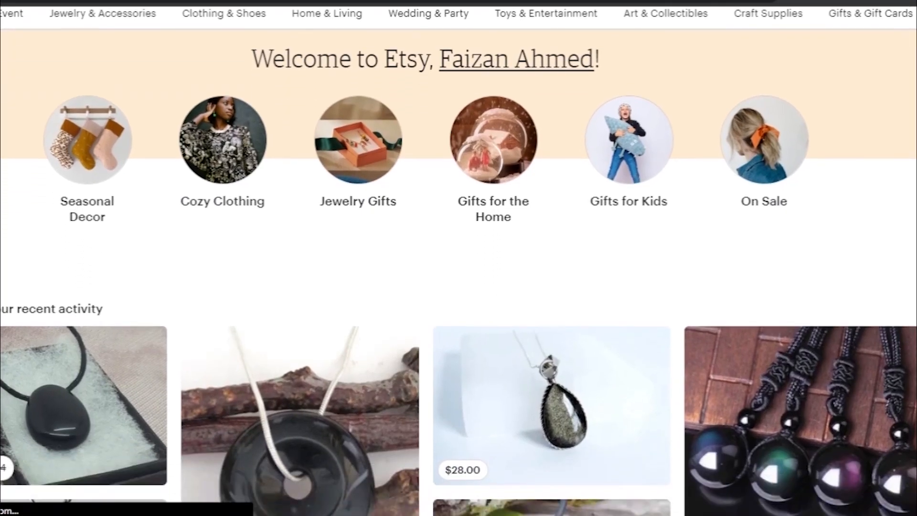
- Browse the signed-in home page's gift categories and recent activity items
scroll(458, 258, "down", 4)
scroll(459, 258, "down", 3)
scroll(459, 258, "up", 8)
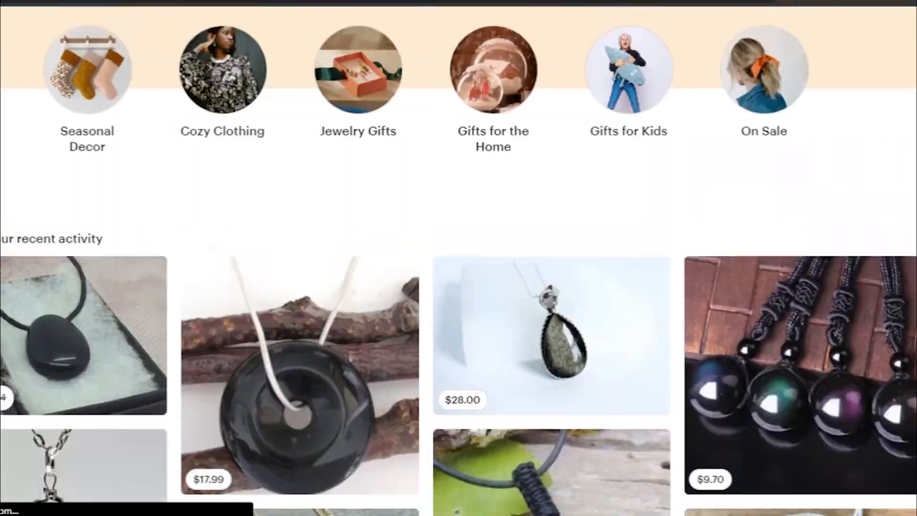
scroll(459, 258, "down", 15)
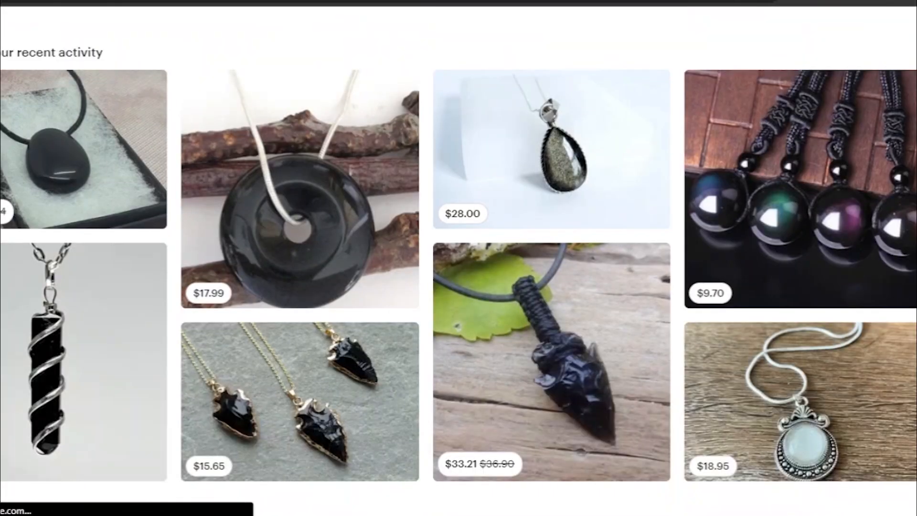
scroll(458, 258, "down", 10)
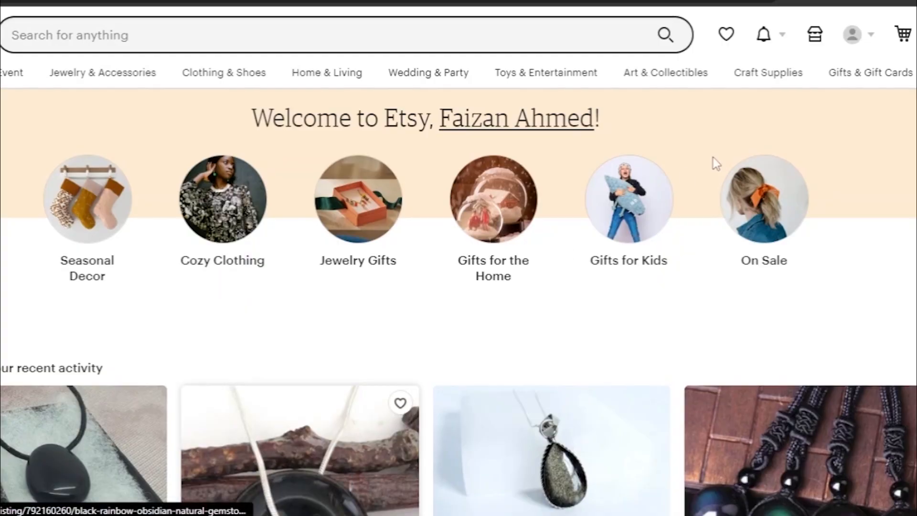
scroll(458, 258, "down", 1)
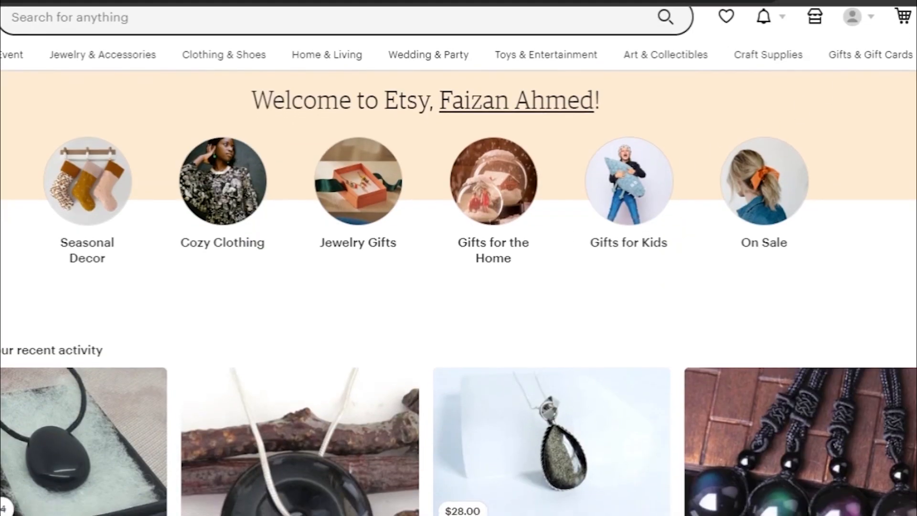
scroll(458, 258, "up", 1)
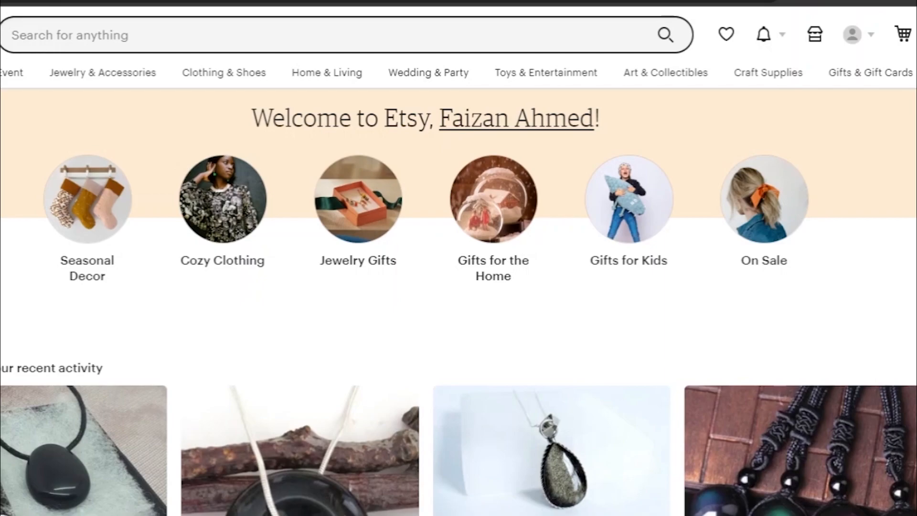
- Open the shop setup from the home page and review the language, country and currency preferences
left_click(812, 38)
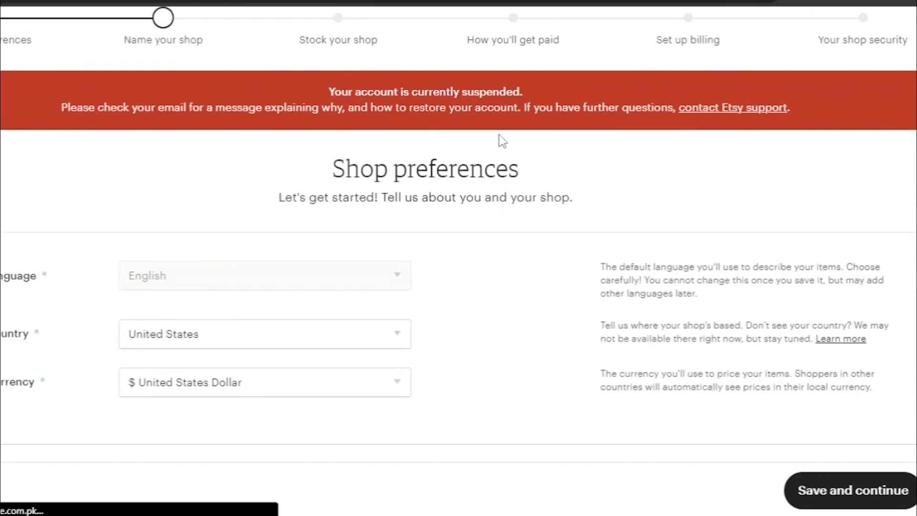
scroll(459, 232, "up", 1)
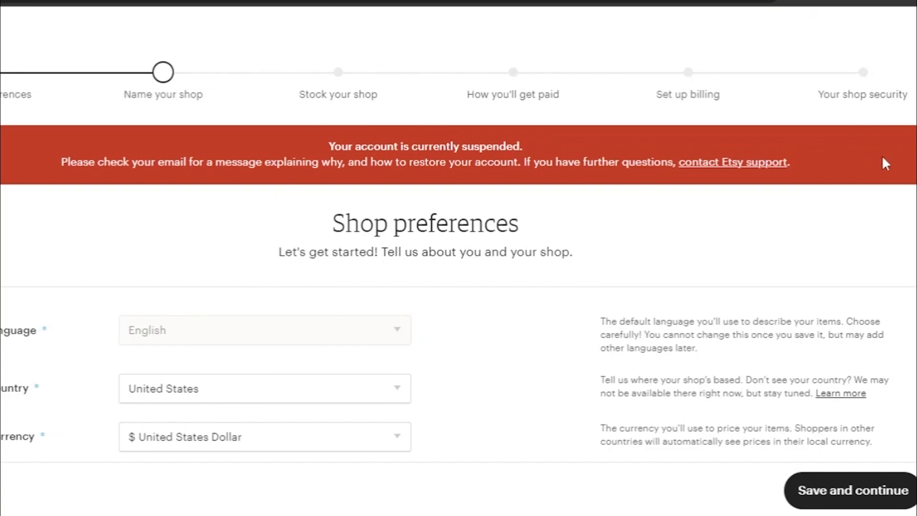
scroll(459, 258, "down", 2)
scroll(459, 258, "up", 2)
scroll(458, 258, "down", 2)
scroll(458, 258, "up", 2)
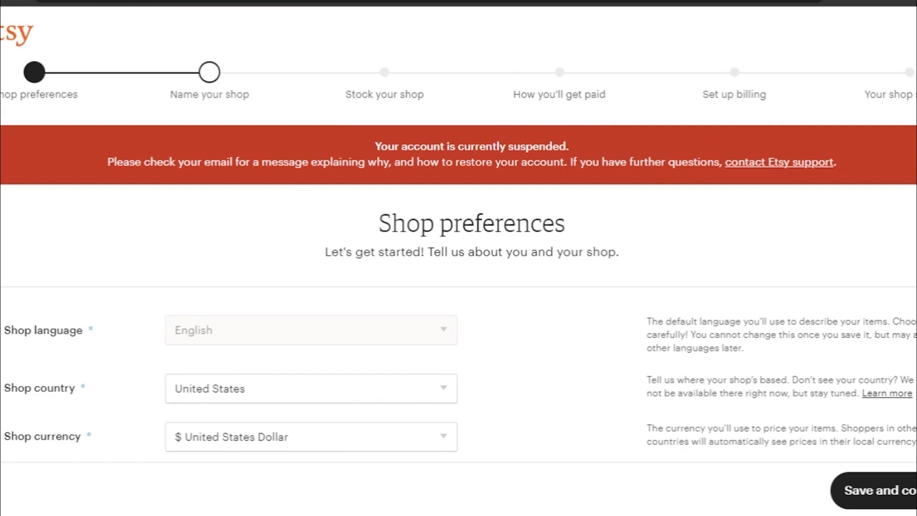
scroll(459, 258, "down", 2)
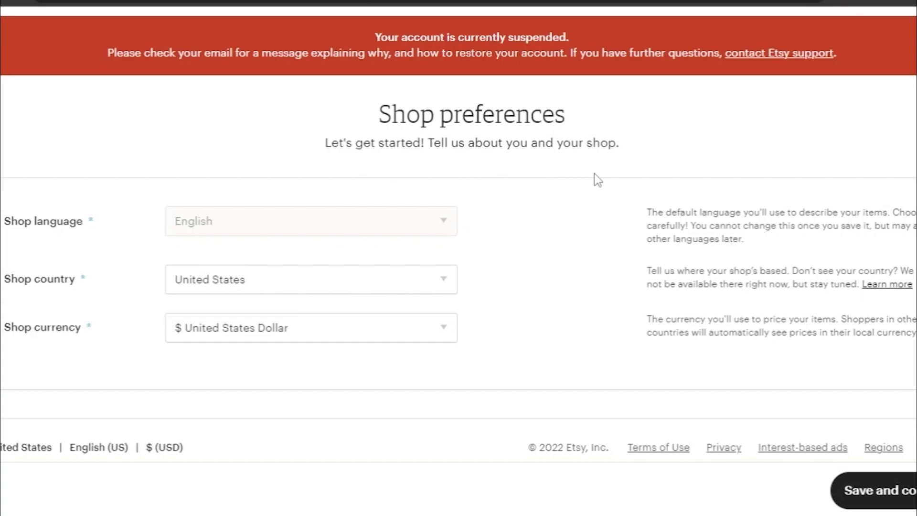
- Check the available shop countries and save the shop preferences with United States and United States Dollar
mouse_move(440, 224)
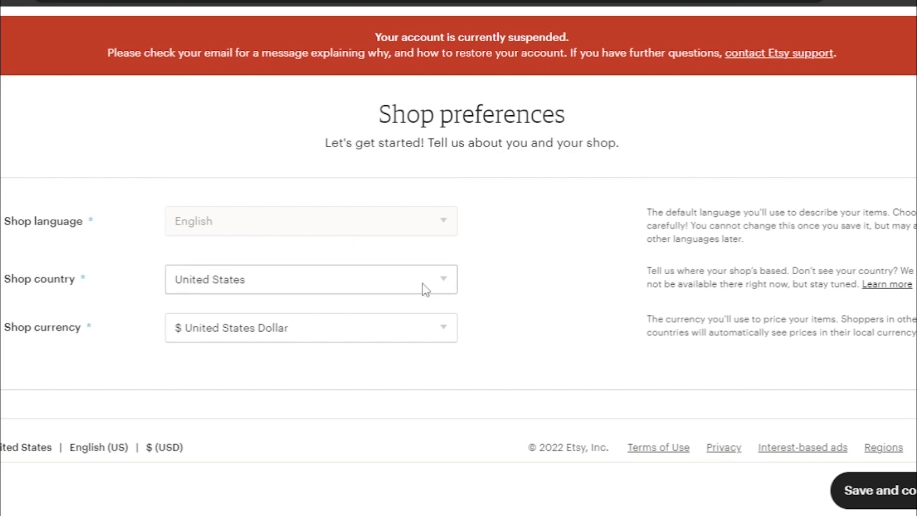
left_click(442, 276)
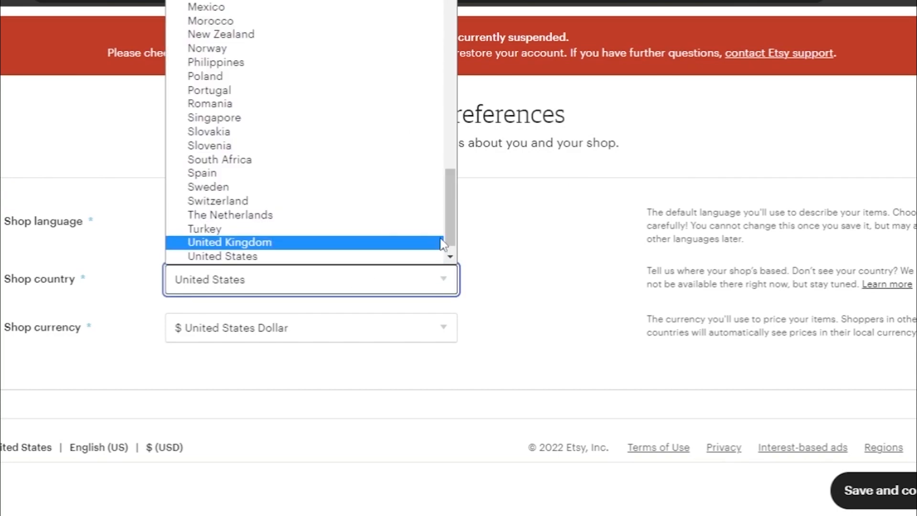
left_click(552, 334)
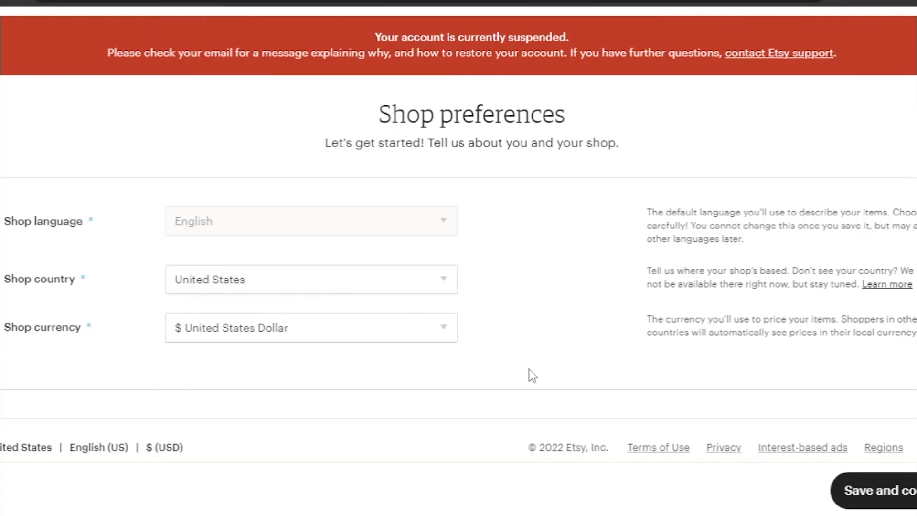
left_click(902, 491)
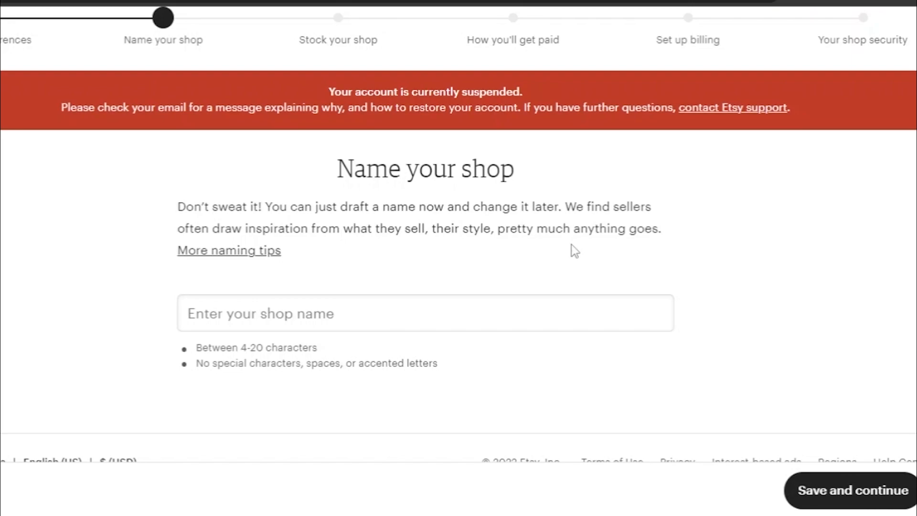
- Try to save the shop name as "my warehouse", and as "mywarehouse" without the space
left_click(390, 304)
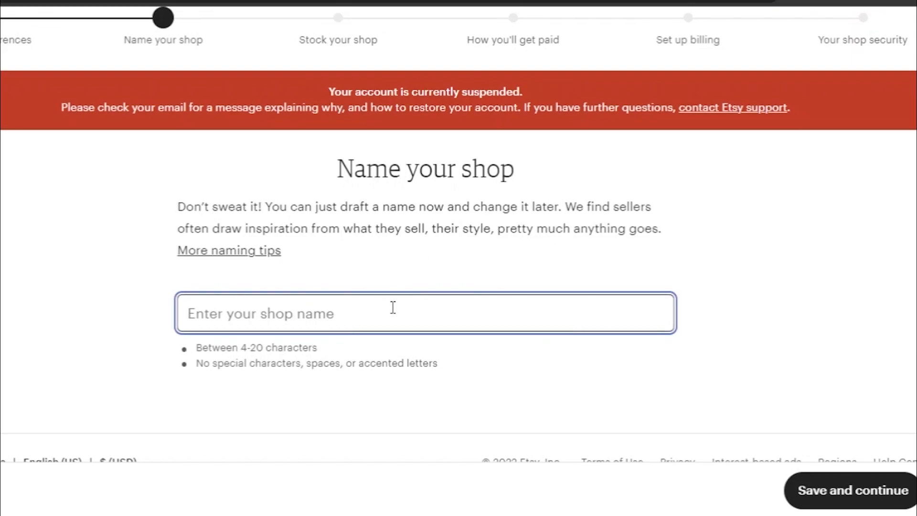
type("m")
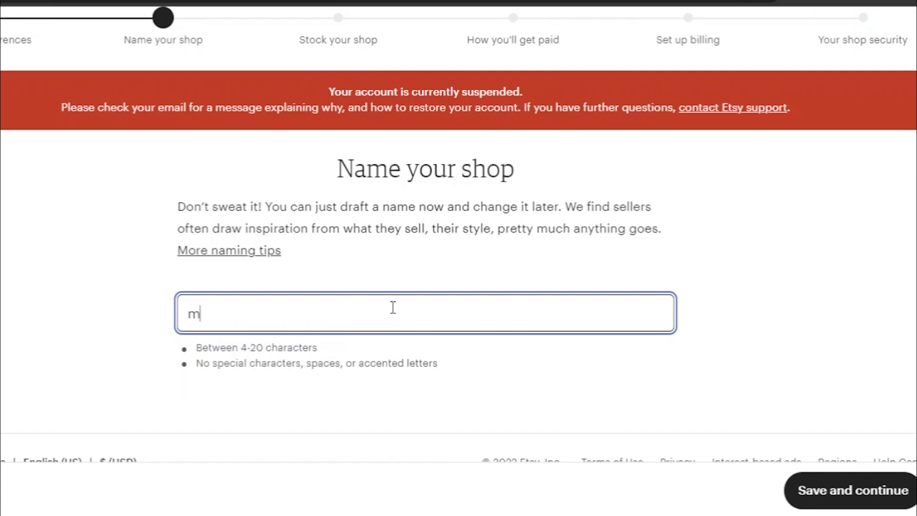
type("y warehouse")
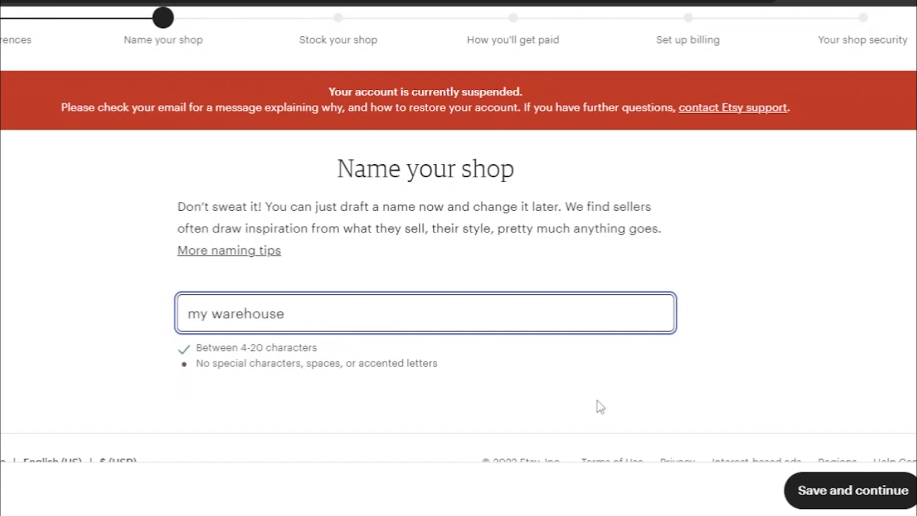
left_click(886, 492)
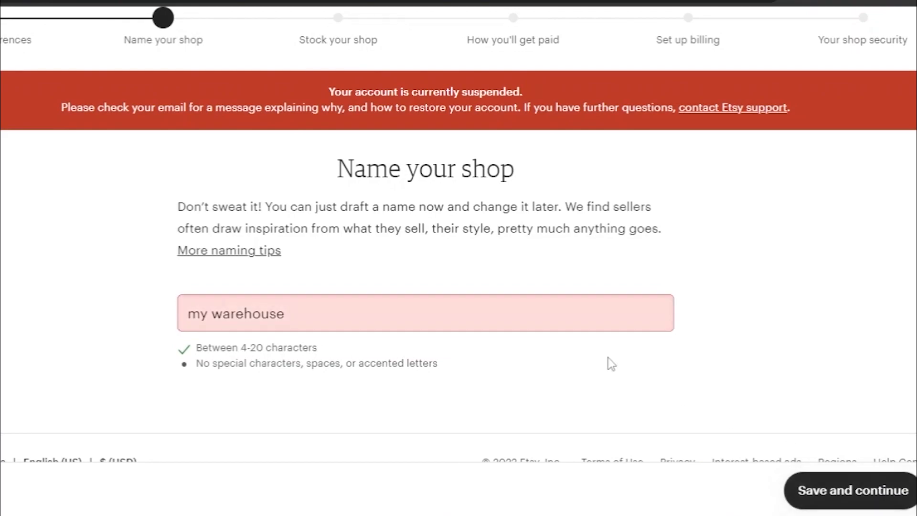
left_click(217, 315)
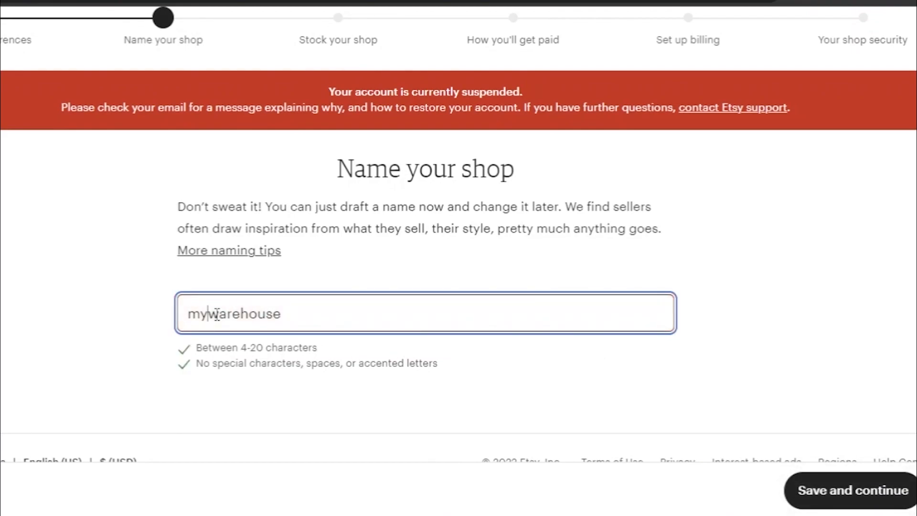
left_click(871, 500)
- Replace the shop name with "mydigitalwarehouse" and submit it
left_click(326, 323)
key("BackSpace")
key("BackSpace")
key("BackSpace")
key("BackSpace")
key("BackSpace")
key("BackSpace")
key("BackSpace")
key("BackSpace")
key("BackSpace")
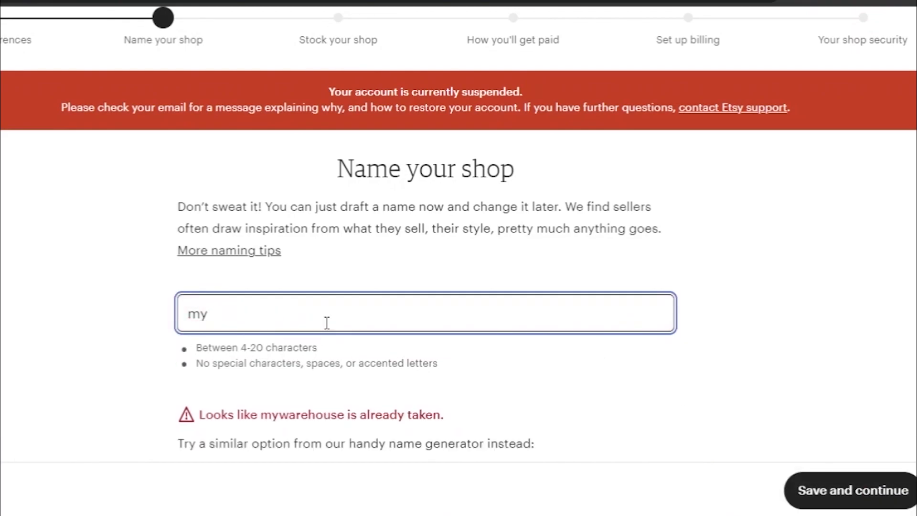
type("digitalwarehouse")
left_click(850, 492)
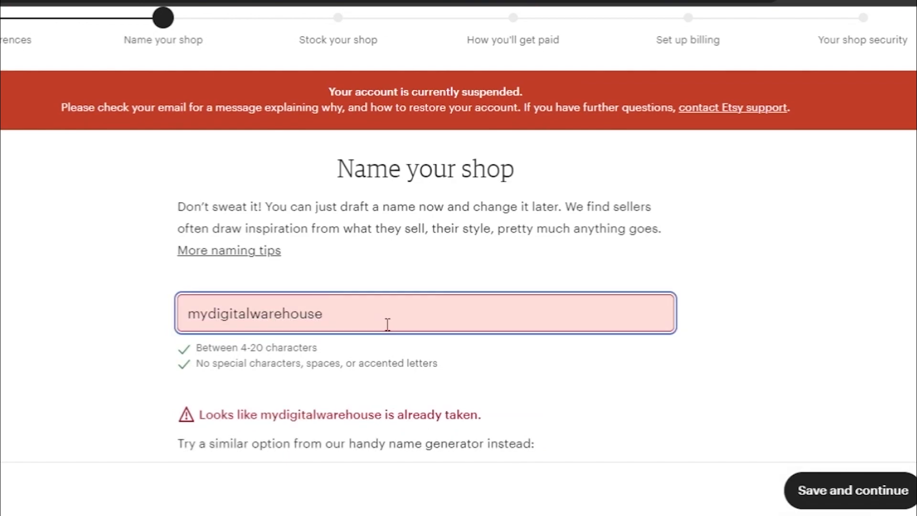
- Set the shop name to "mydigitalwarehouse1", save it and continue to the Create a listing form
type("001")
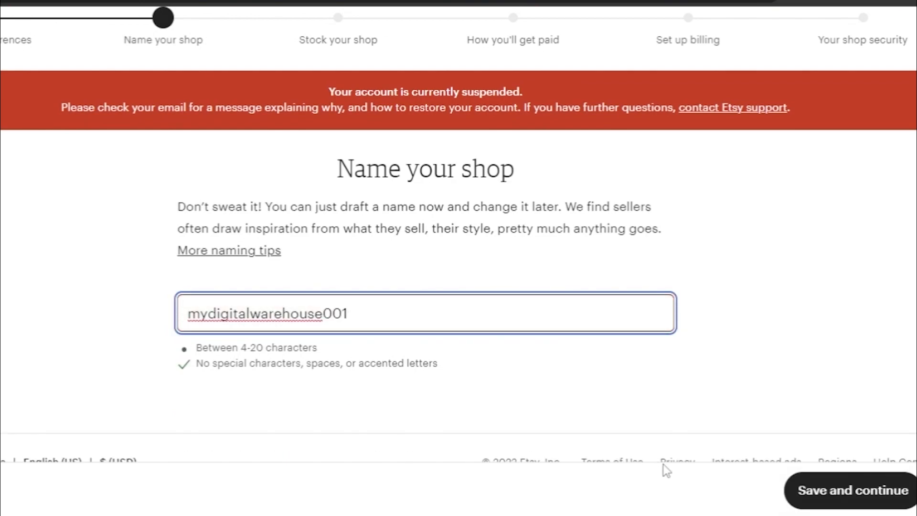
key("BackSpace")
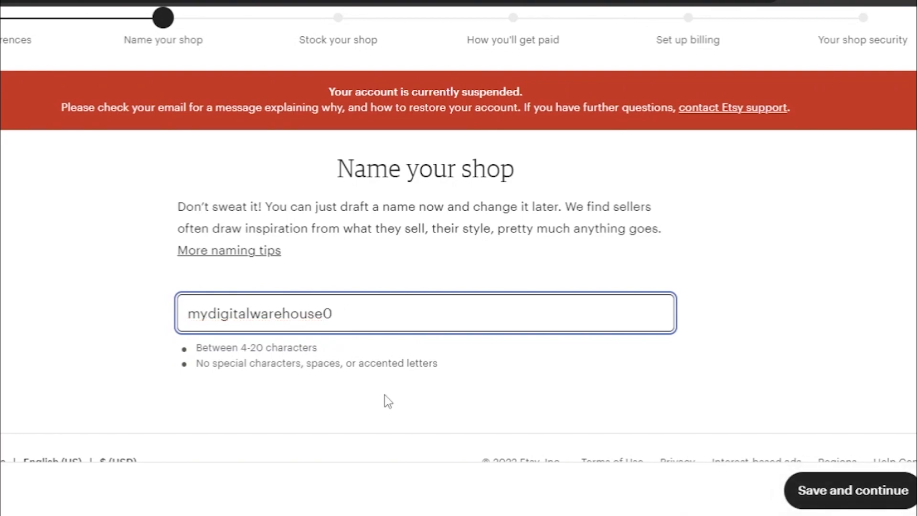
key("BackSpace")
type("1")
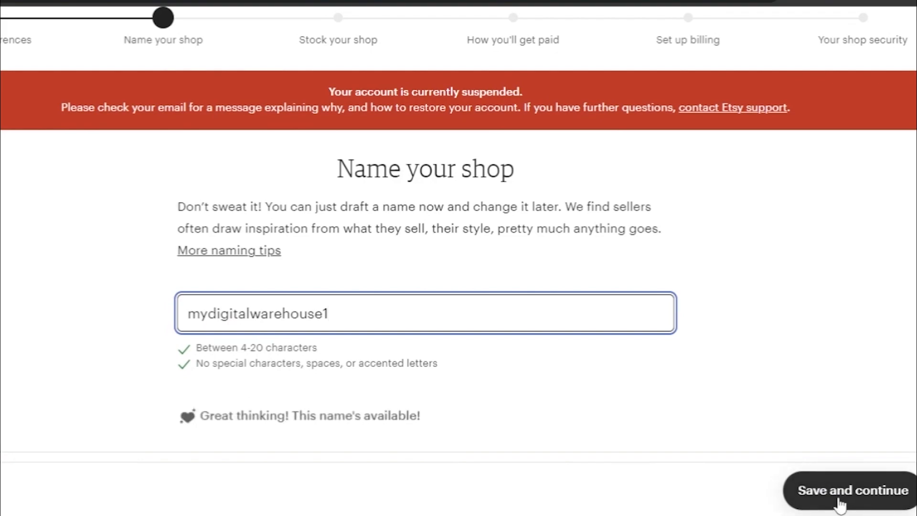
left_click(839, 502)
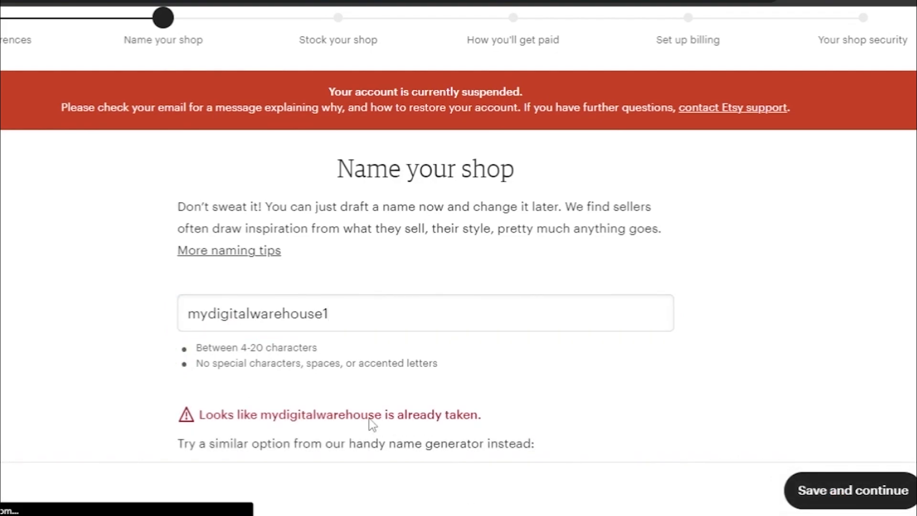
left_click(836, 496)
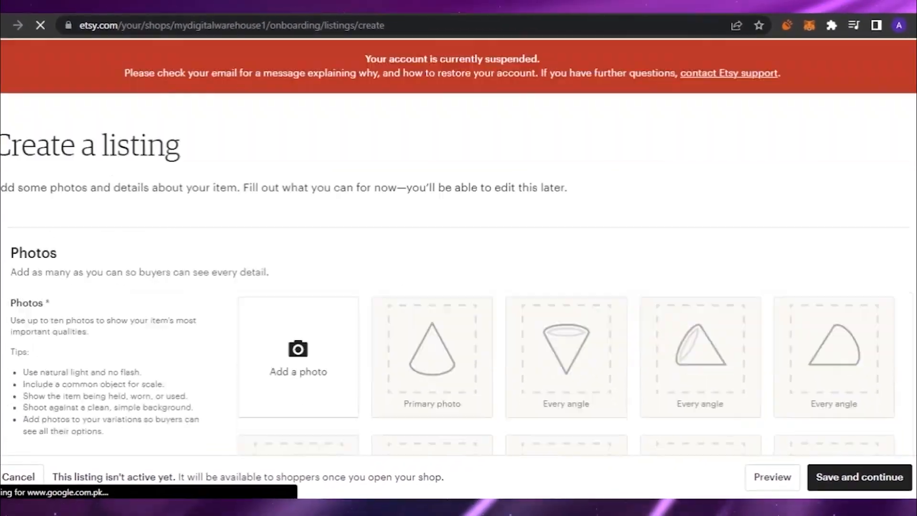
mouse_move(915, 131)
left_mouse_down()
mouse_move(916, 179)
mouse_move(915, 137)
left_mouse_up()
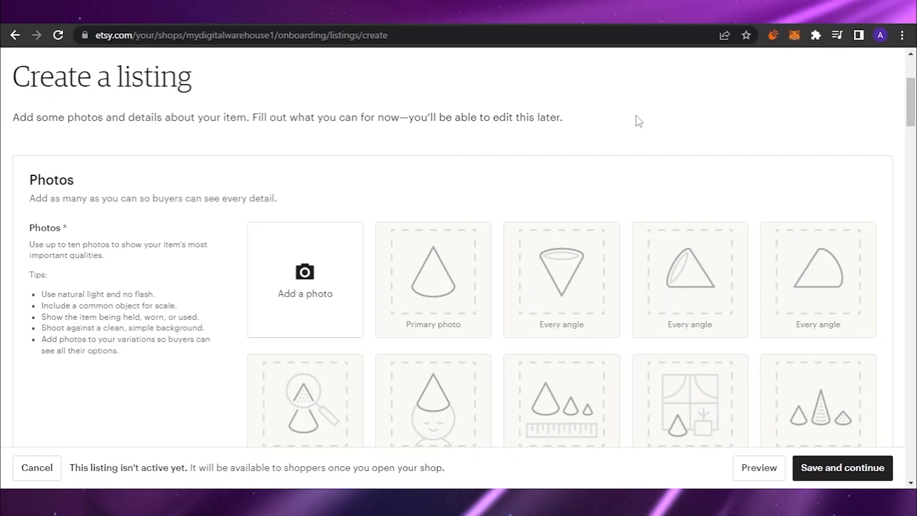
- Look over the listing form and add the red cherry cartoon illustration as the listing's first photo
left_click_drag(911, 103, 913, 224)
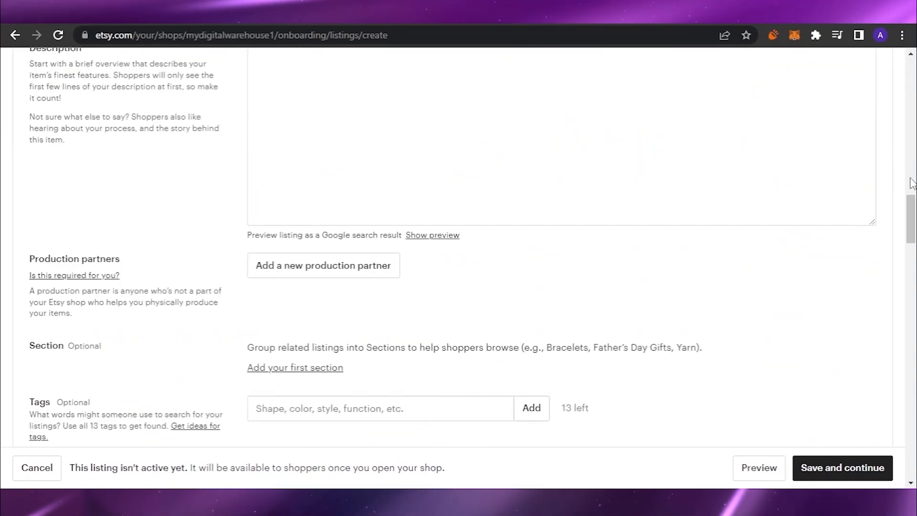
left_click_drag(912, 224, 914, 117)
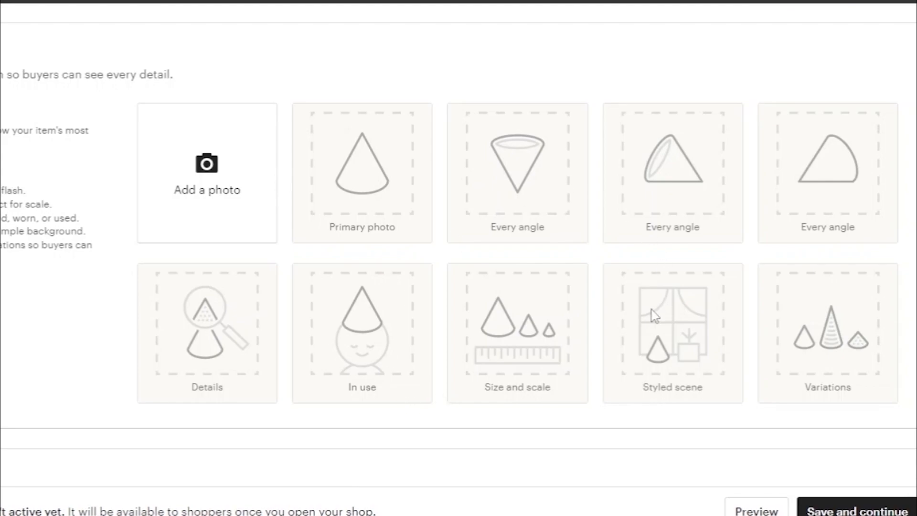
left_click(207, 187)
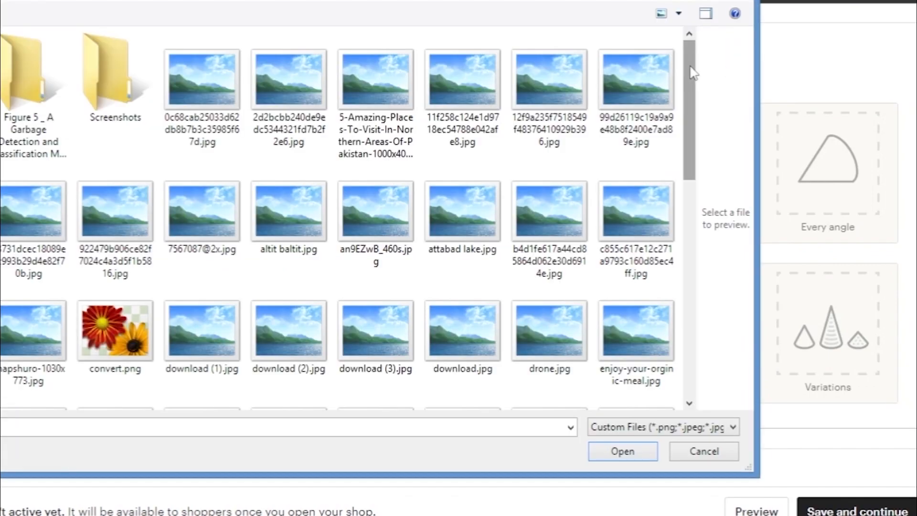
left_click_drag(694, 72, 691, 367)
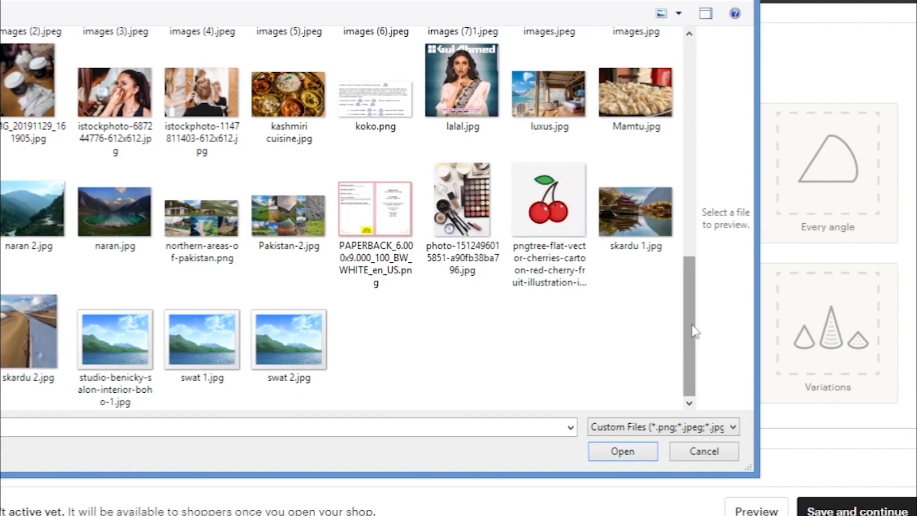
left_click(557, 208)
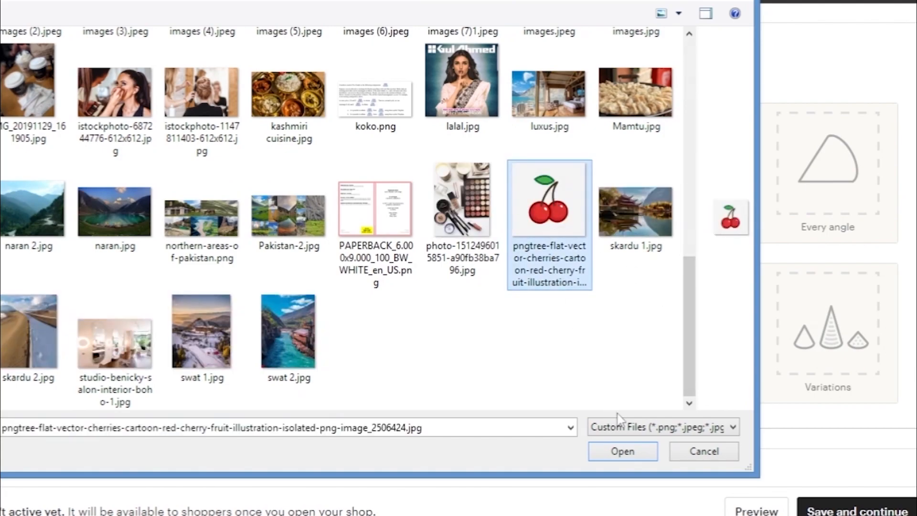
left_click(646, 451)
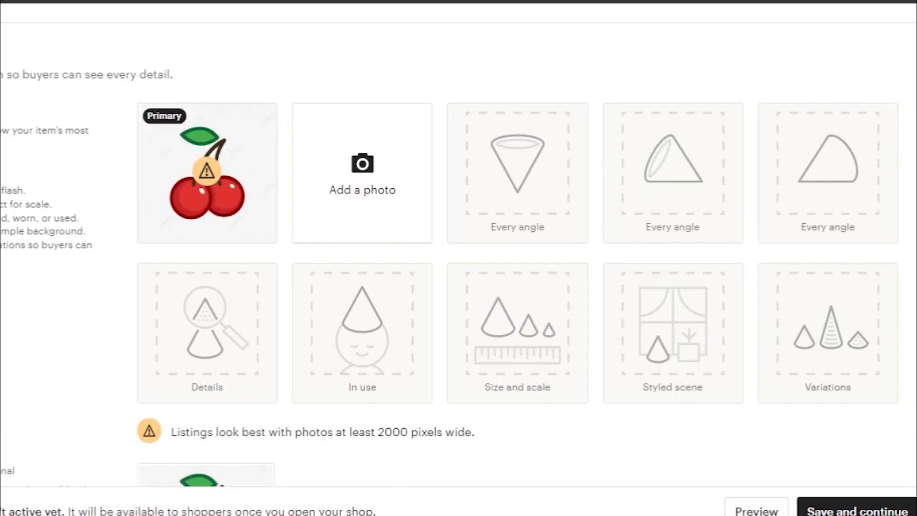
- Review the photo slots, the thumbnail adjustment option and the Video section with its quick tips
scroll(457, 254, "down", 3)
scroll(521, 264, "down", 3)
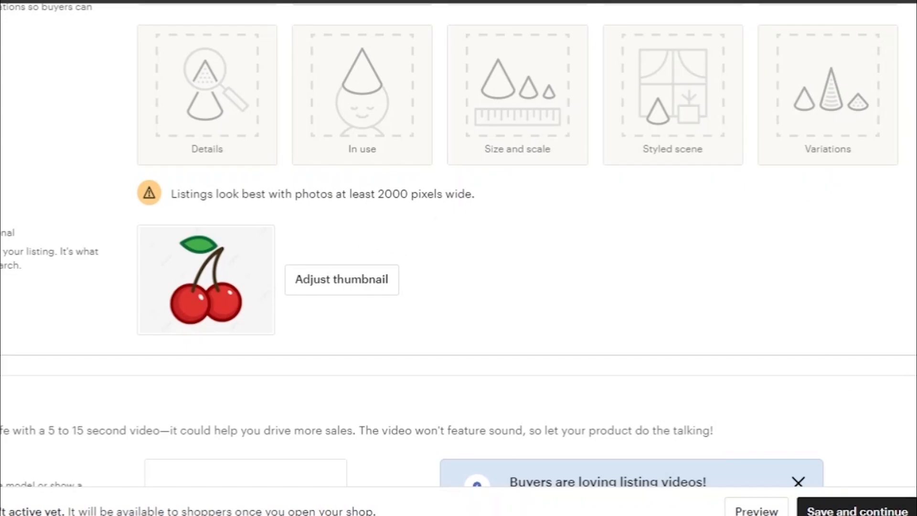
scroll(459, 258, "up", 5)
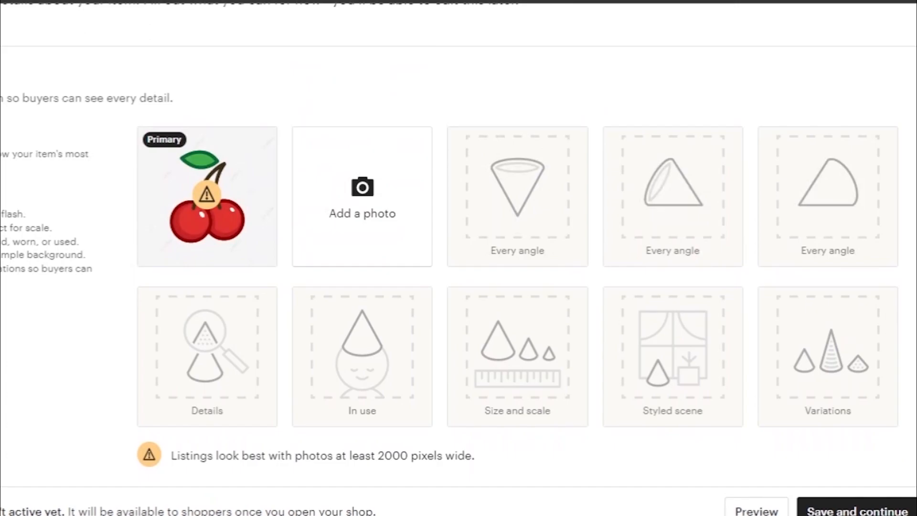
scroll(458, 258, "down", 10)
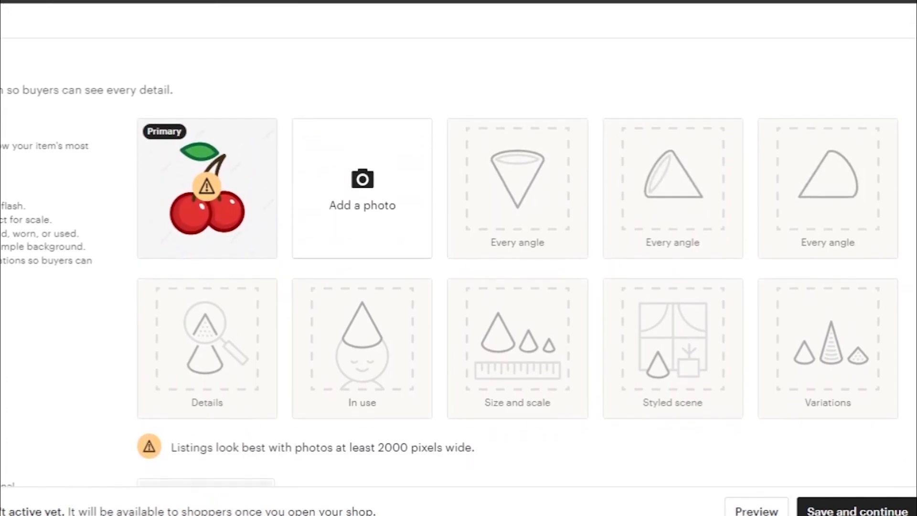
scroll(458, 258, "up", 1)
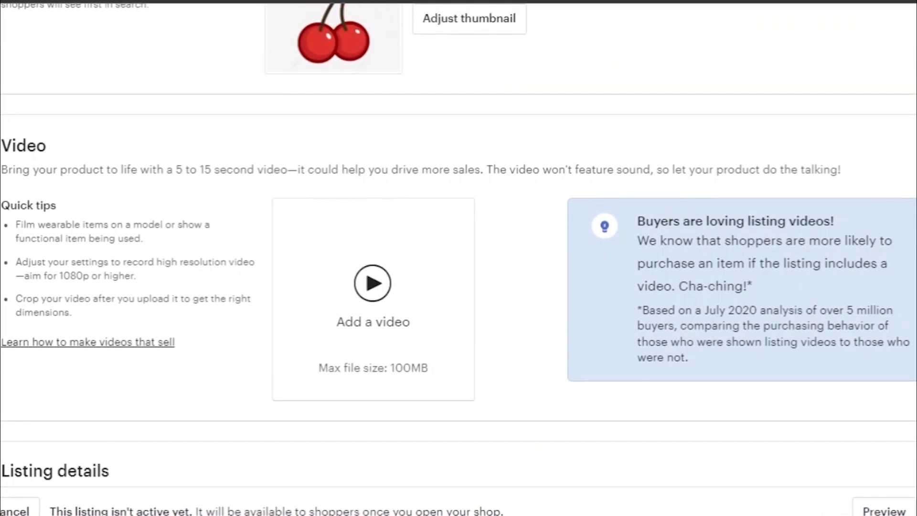
scroll(458, 258, "down", 1)
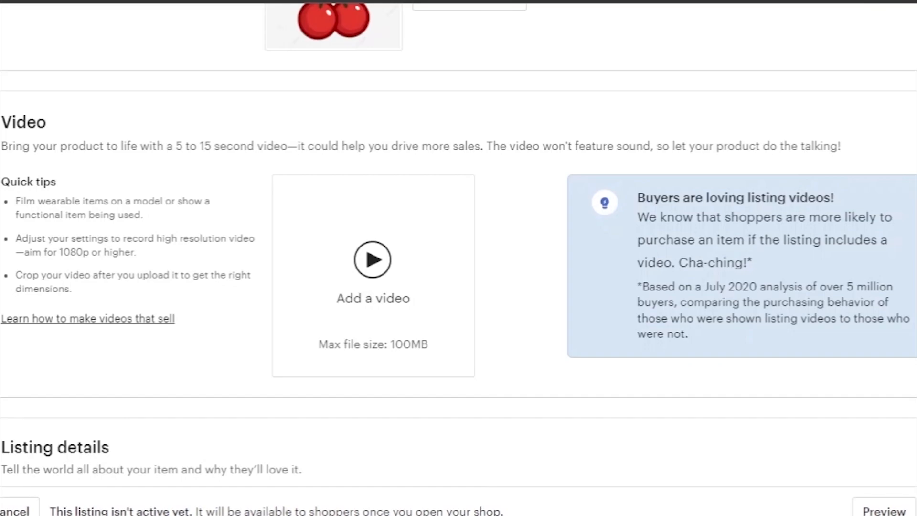
scroll(458, 258, "up", 2)
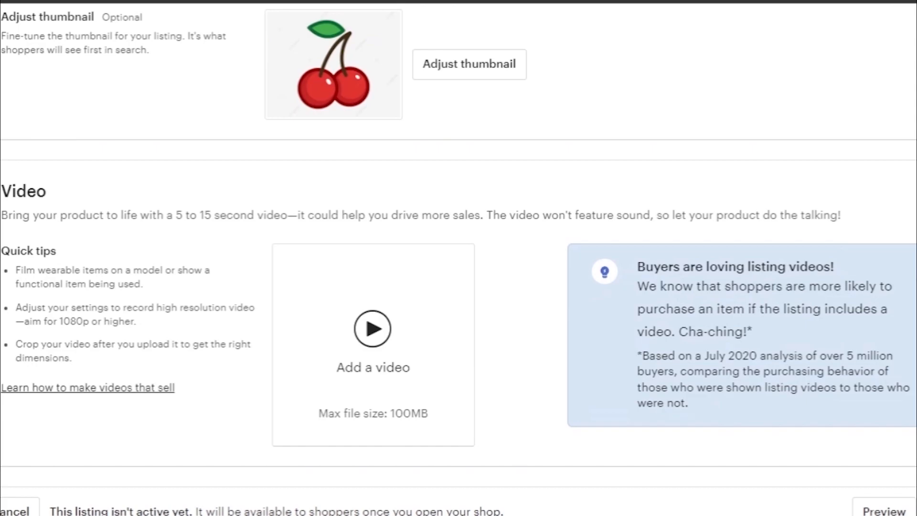
scroll(458, 258, "down", 8)
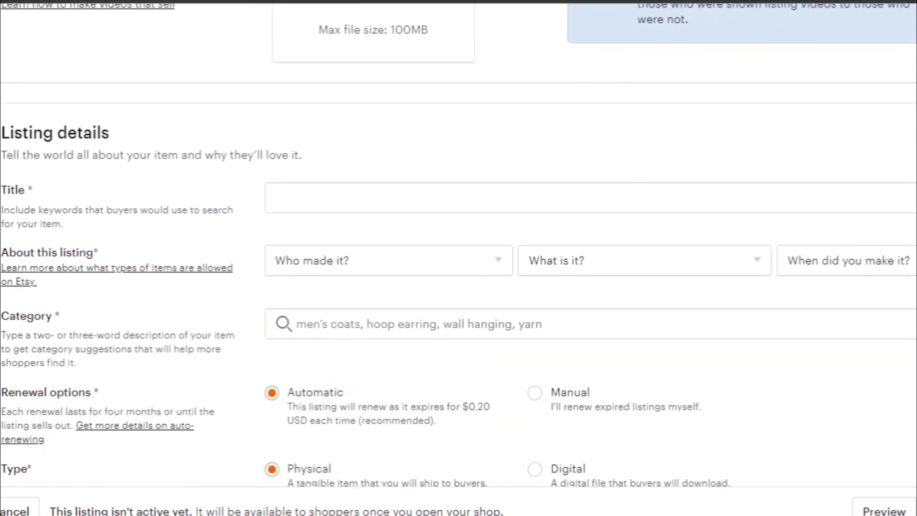
- Enter "cherry" as the title in the listing details
scroll(459, 258, "down", 1)
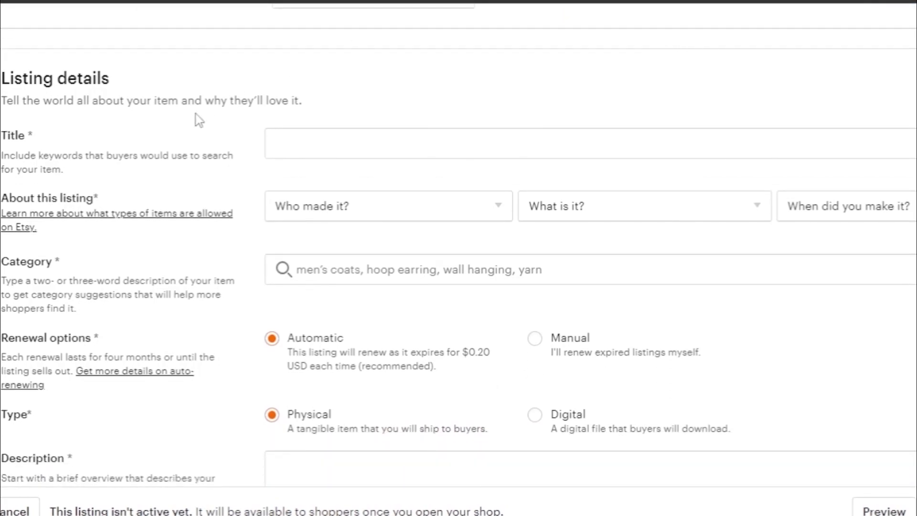
left_click(332, 137)
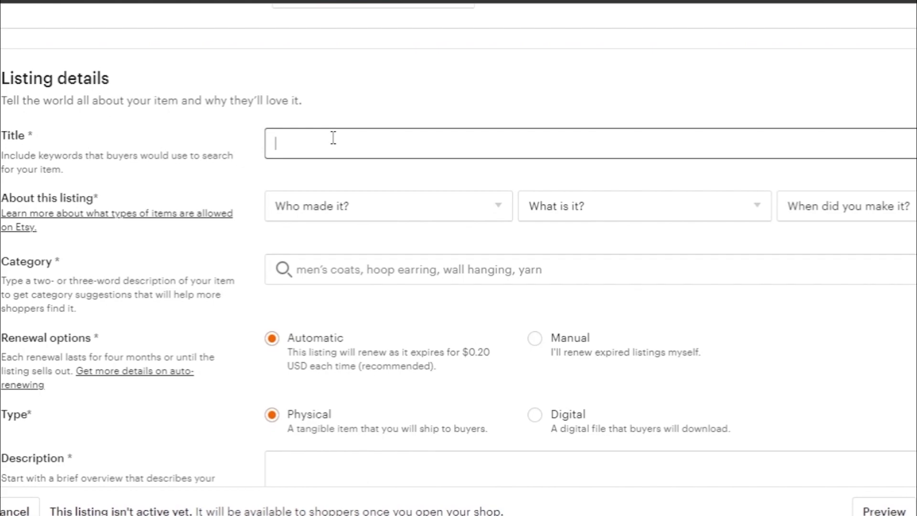
type("chett")
type("y")
- Describe the item as made by "I did", "A finished product", made in 2020 - 2022
left_click(496, 208)
left_click(342, 258)
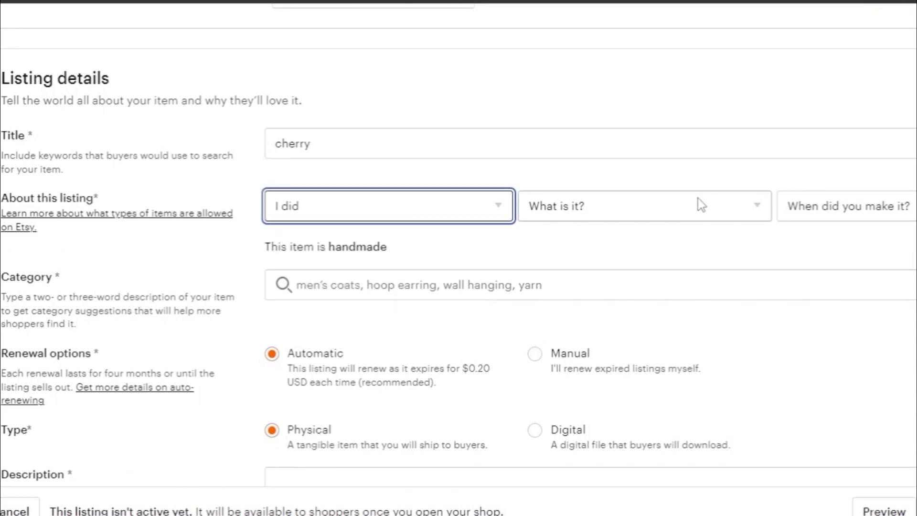
left_click(708, 208)
left_click(647, 259)
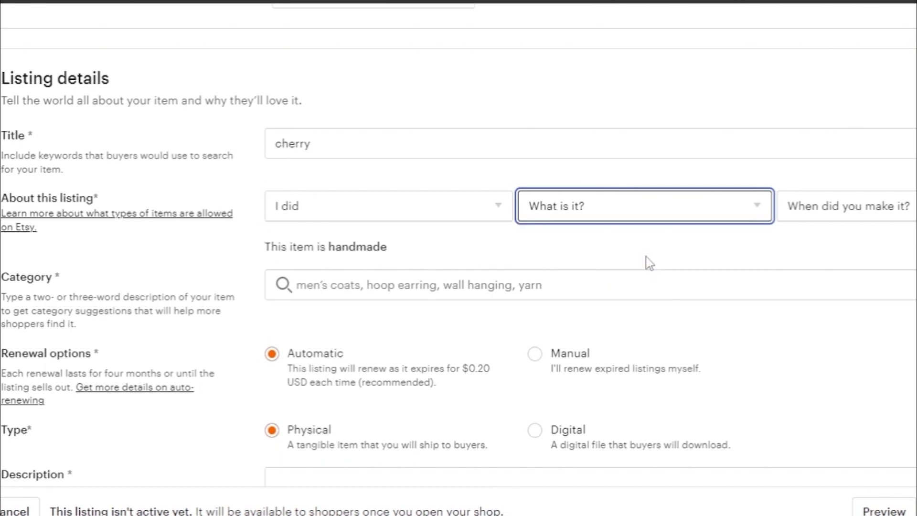
left_click(888, 206)
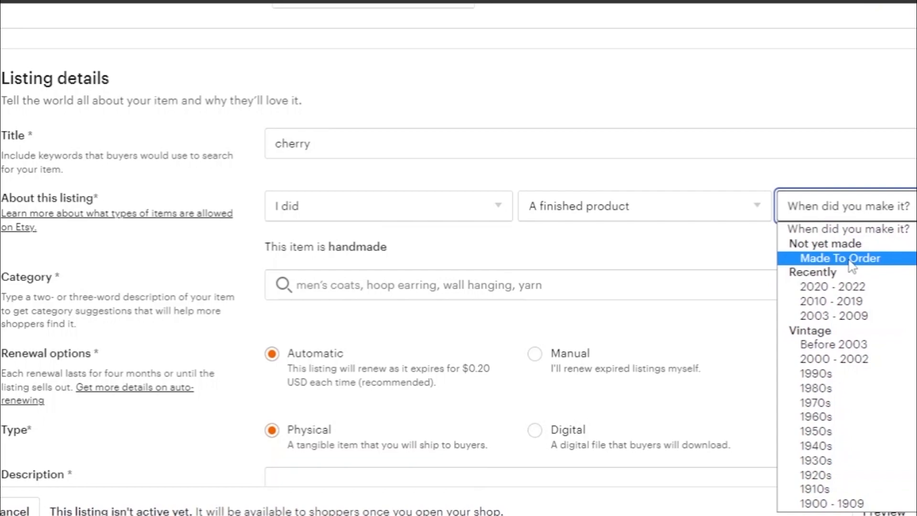
left_click(853, 287)
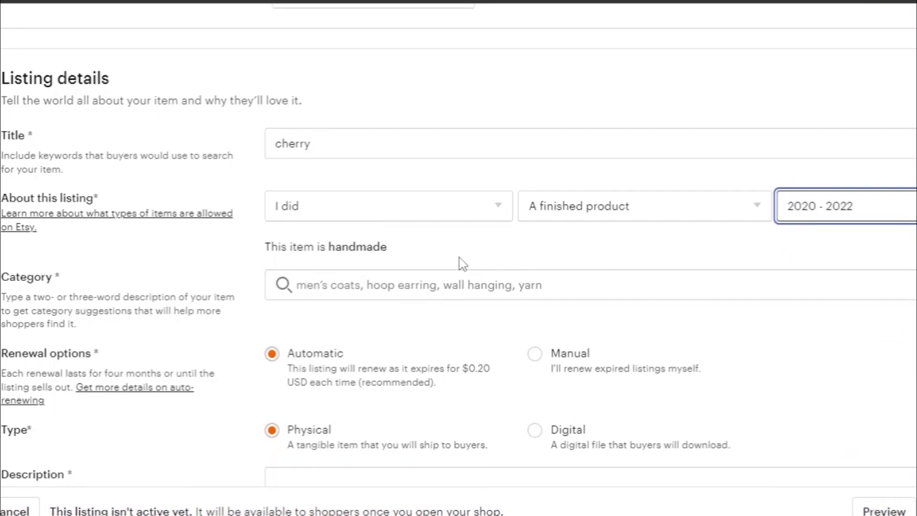
- Search the categories for "Digital Prints" and "Digital", and choose Art & Collectibles > Drawing & Illustration > Digital
left_click(345, 289)
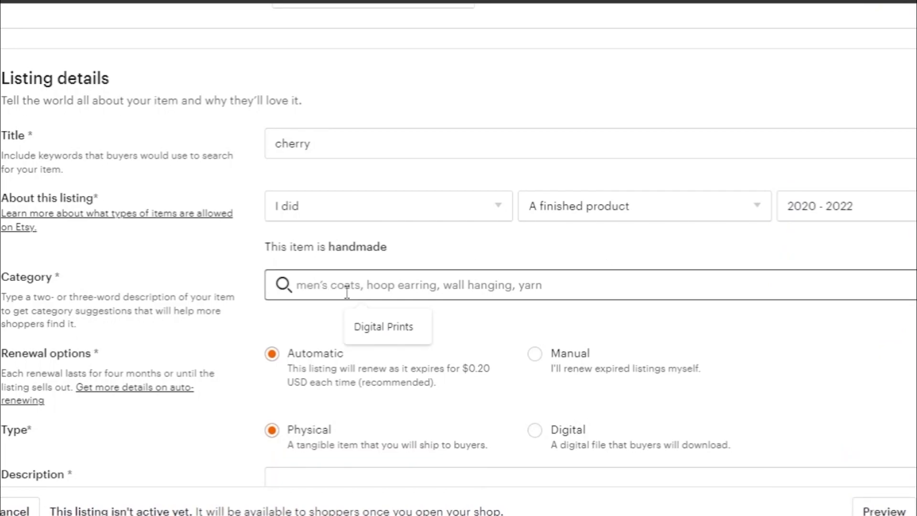
left_click(385, 329)
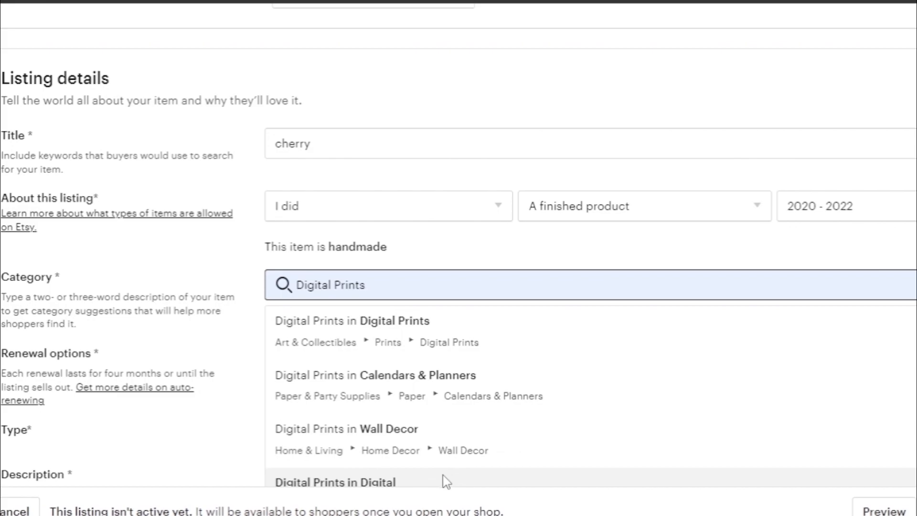
scroll(510, 303, "down", 5)
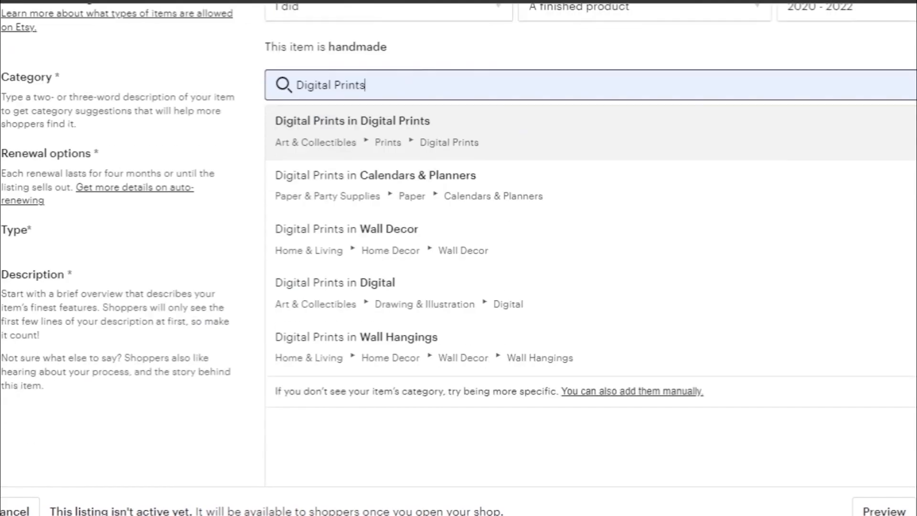
scroll(510, 303, "up", 2)
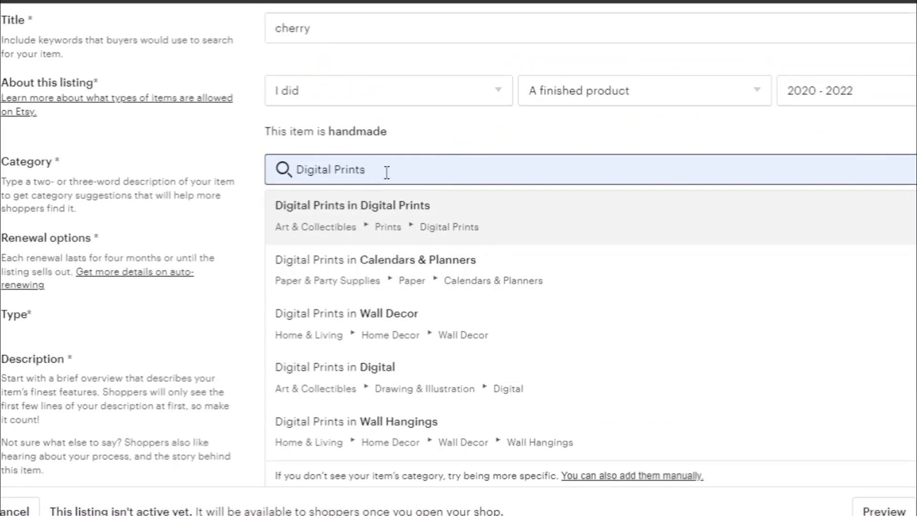
key("Return")
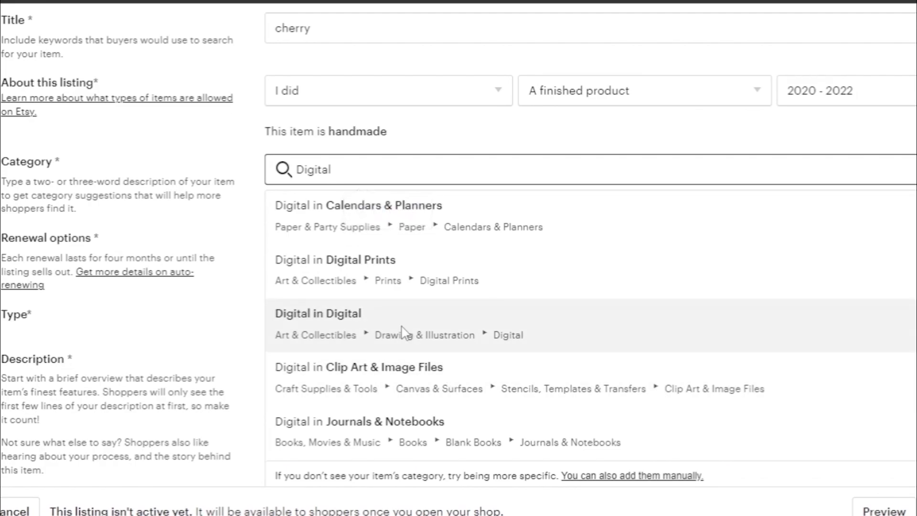
left_click(403, 332)
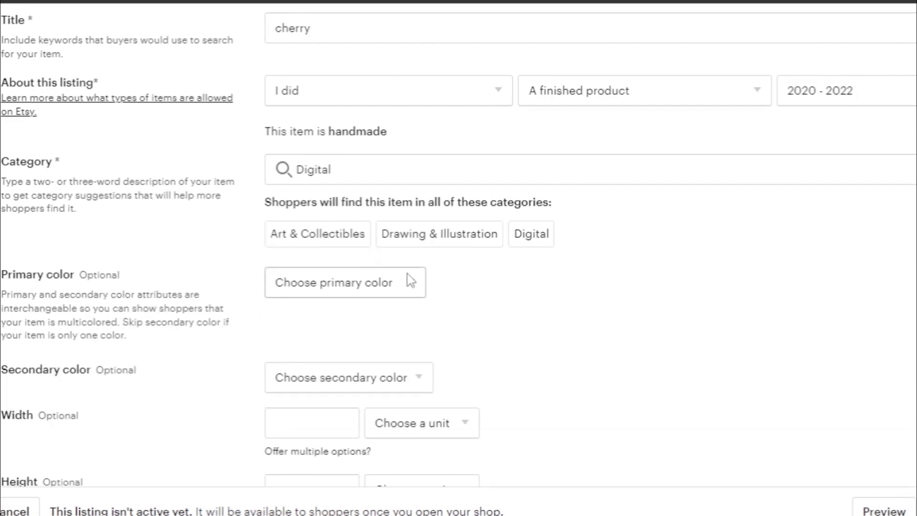
- Set the item's primary color to Red and its secondary color to Green
left_click(420, 287)
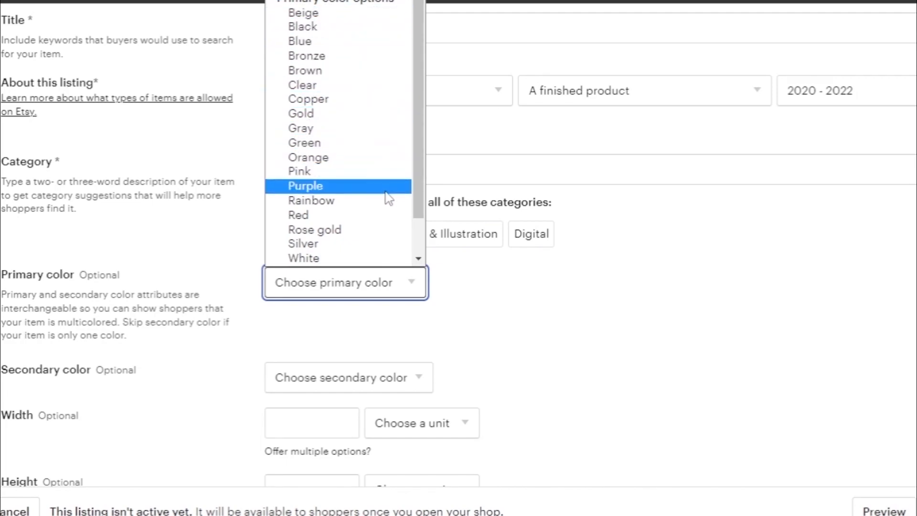
left_click(324, 215)
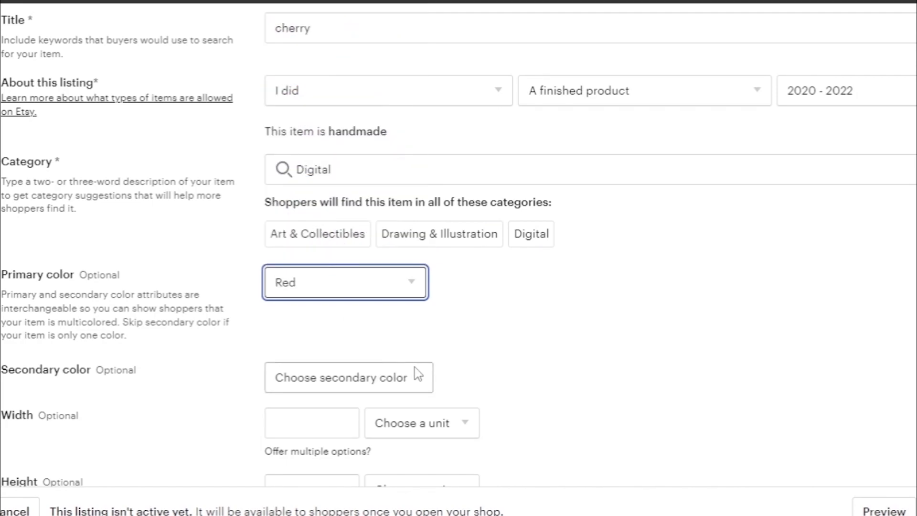
left_click(415, 374)
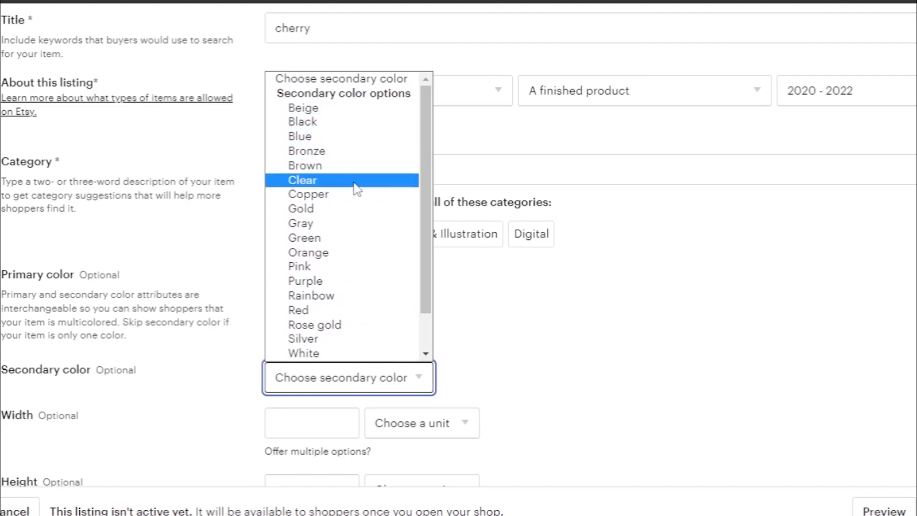
left_click(331, 242)
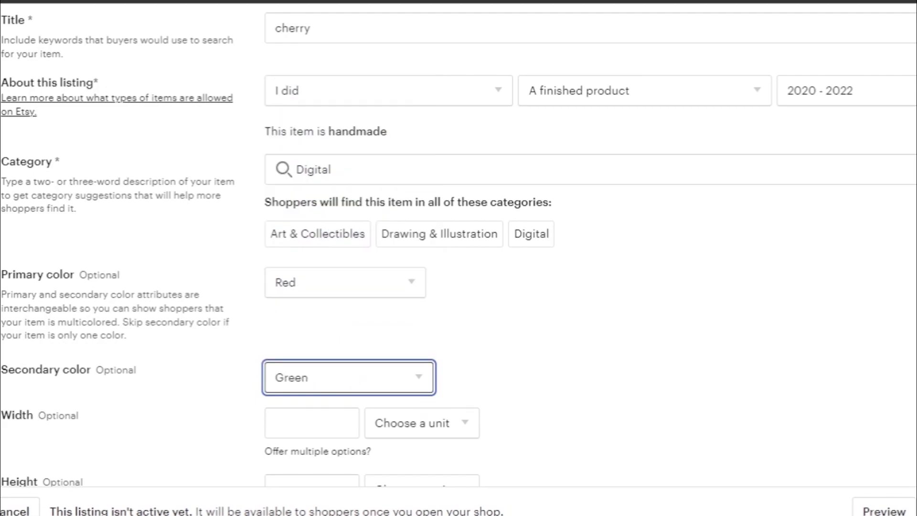
- Set the item's orientation to Horizontal and its framing to Unframed
scroll(458, 391, "down", 5)
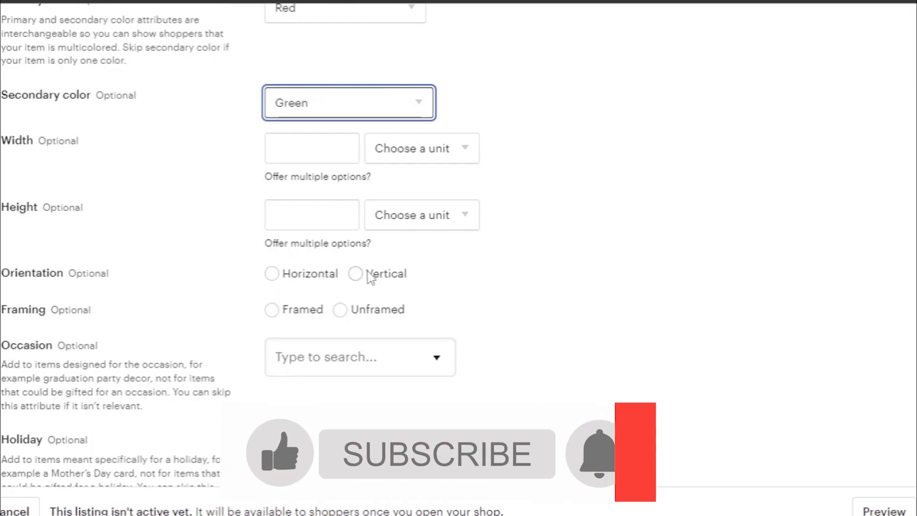
left_click(270, 275)
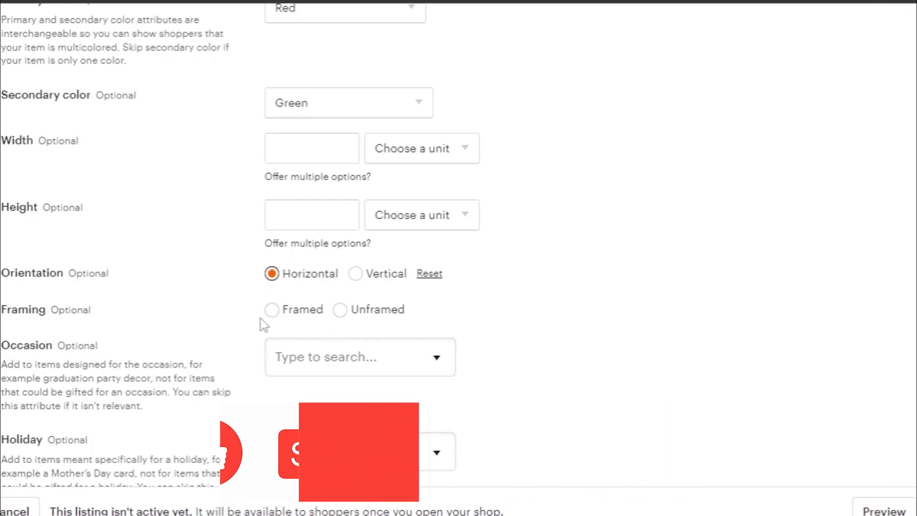
left_click(276, 316)
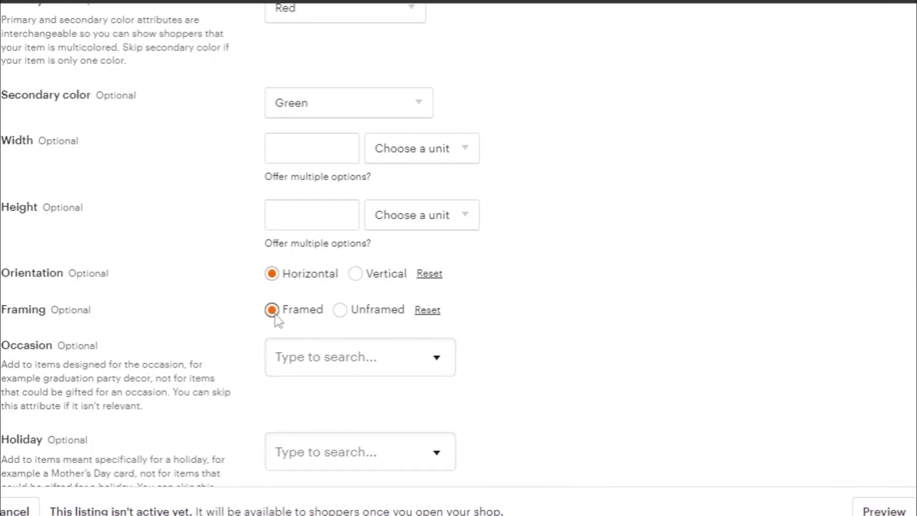
left_click(341, 312)
- Look through the occasion options without choosing one, and set the item's holiday to Christmas
scroll(676, 234, "down", 3)
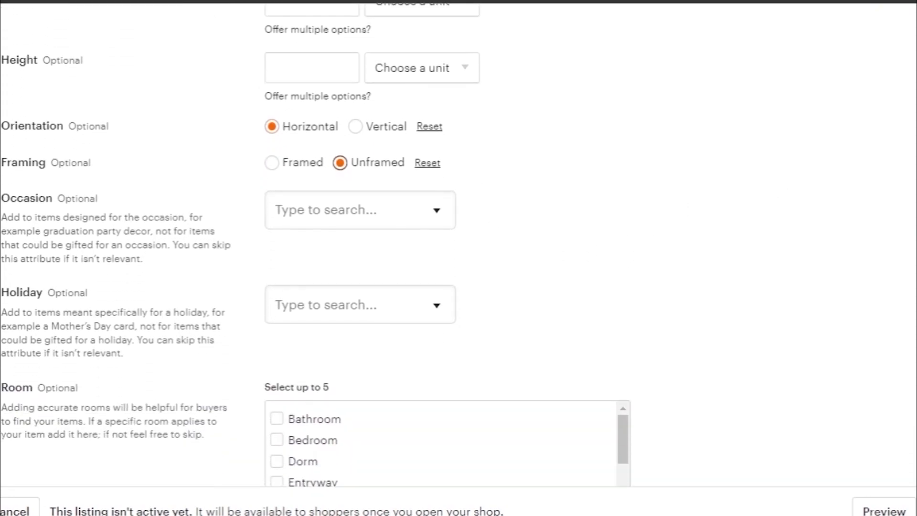
left_click(436, 211)
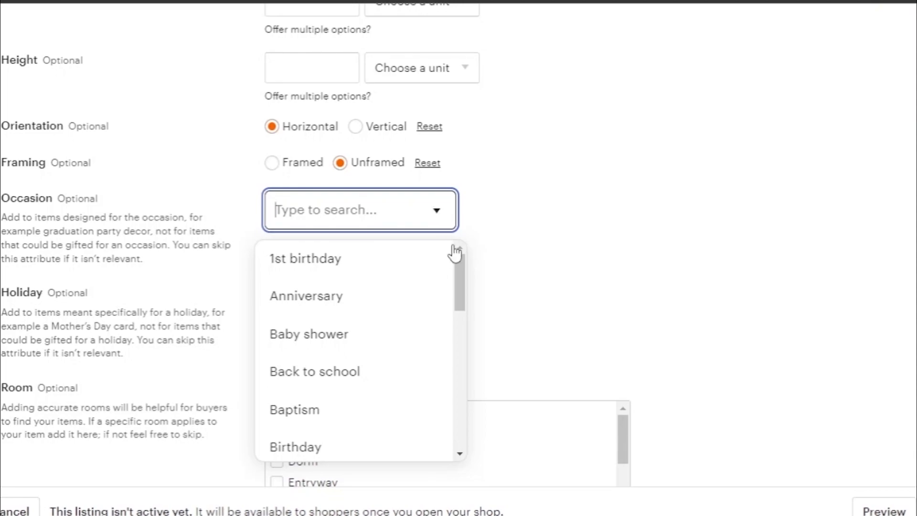
left_click_drag(463, 273, 454, 255)
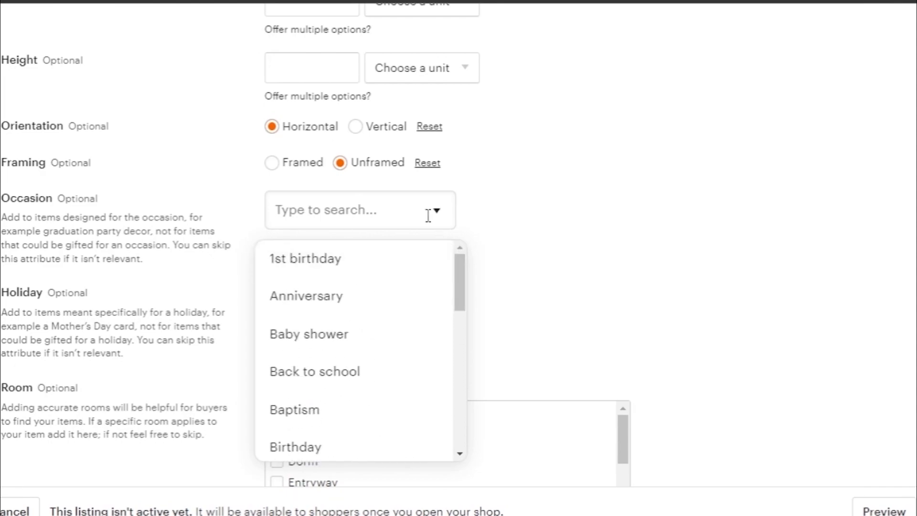
left_click(592, 258)
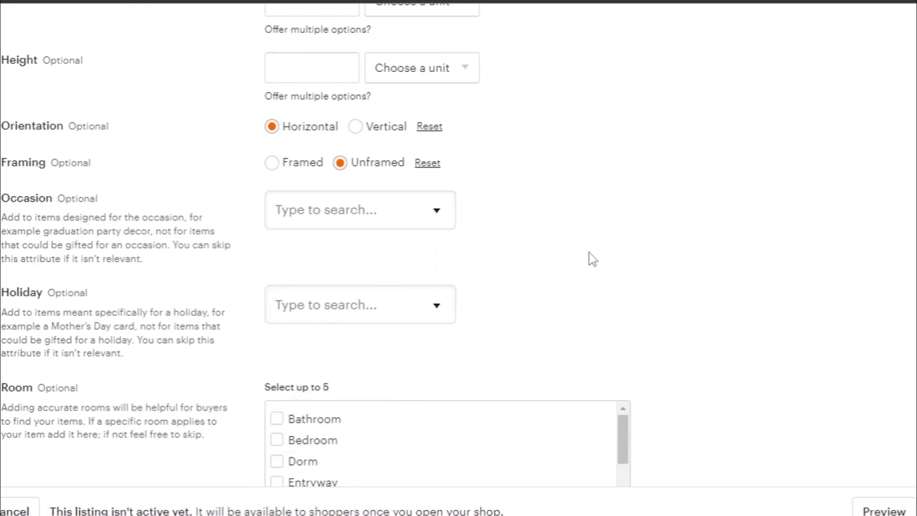
left_click(401, 303)
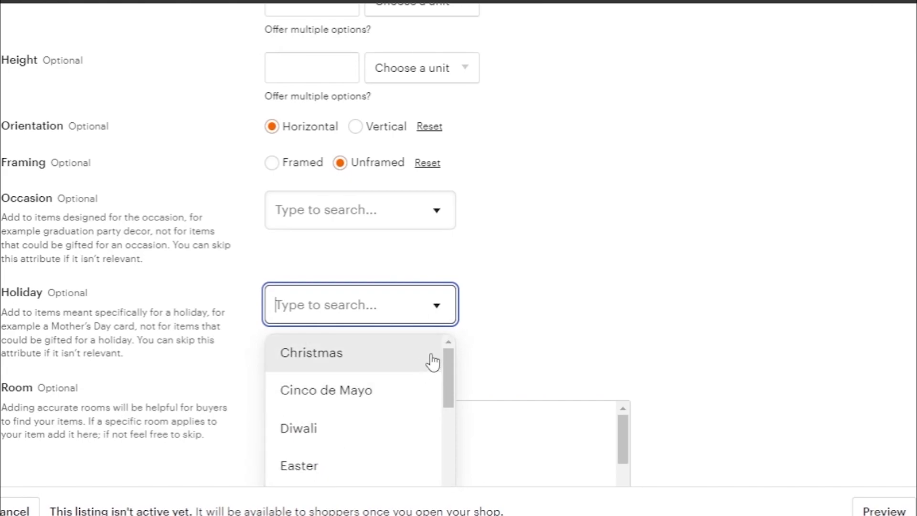
left_click_drag(446, 368, 444, 347)
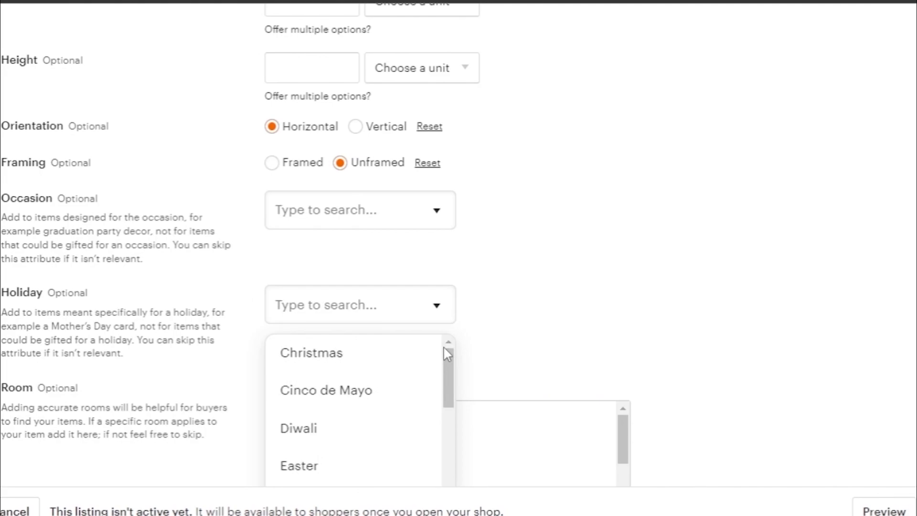
scroll(315, 243, "down", 5)
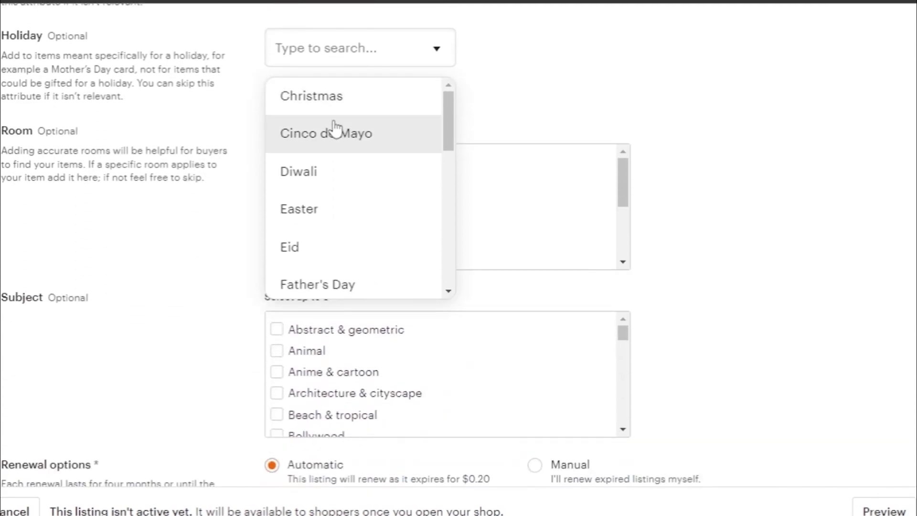
left_click(342, 101)
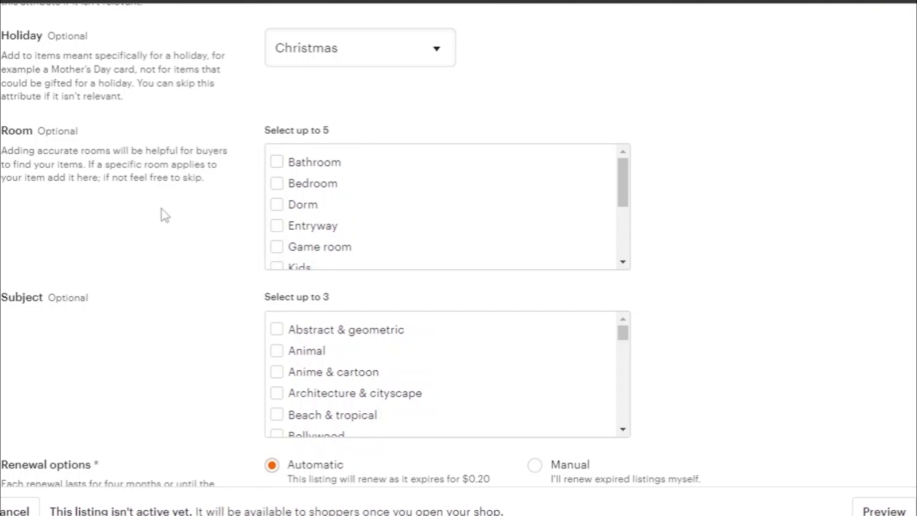
- Look through the room options and select Kitchen & dining, Nursery and Kids for the item
left_click_drag(625, 182, 633, 284)
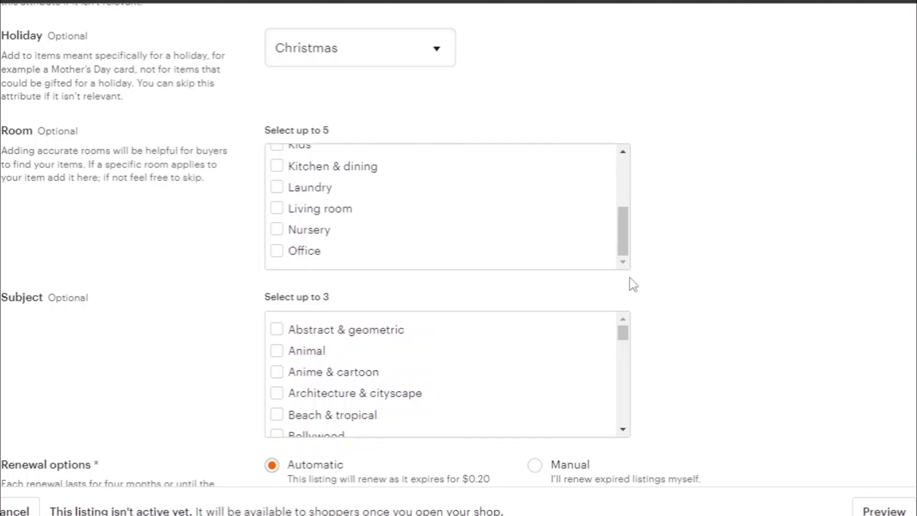
left_click_drag(623, 238, 624, 163)
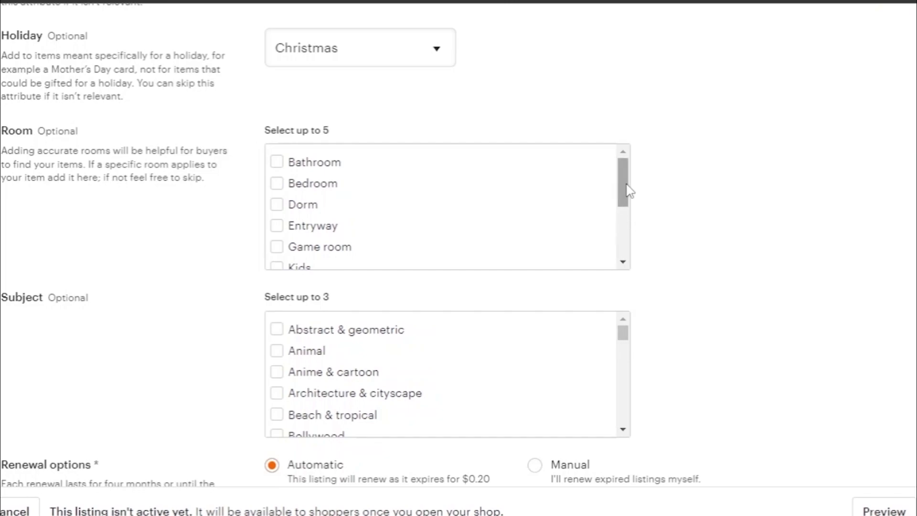
left_click_drag(629, 190, 624, 222)
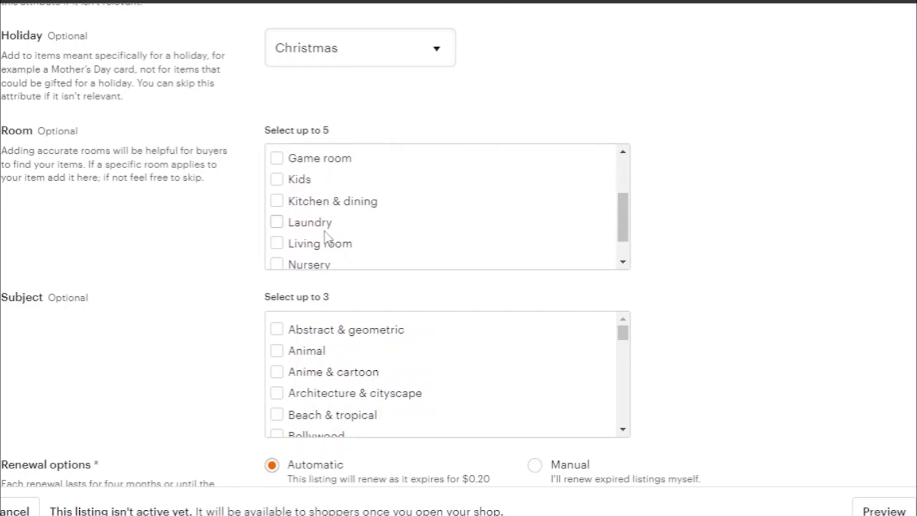
left_click(284, 202)
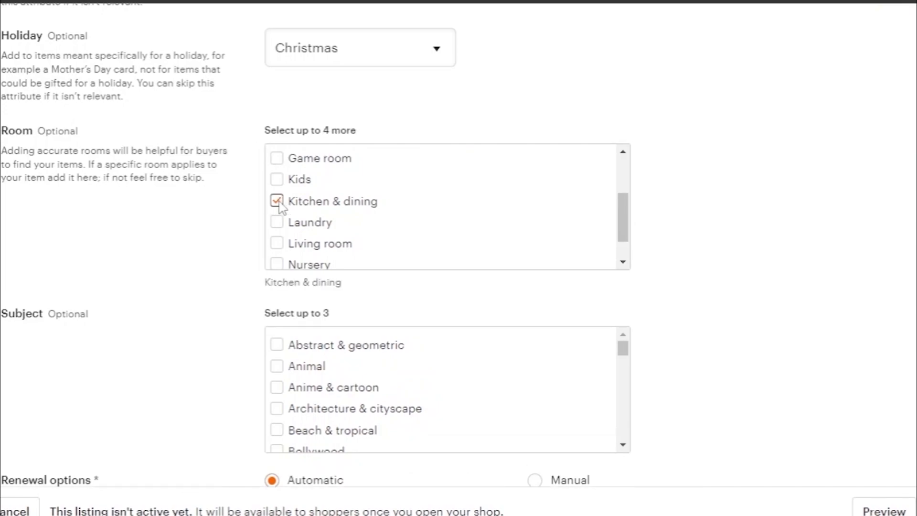
left_click(277, 265)
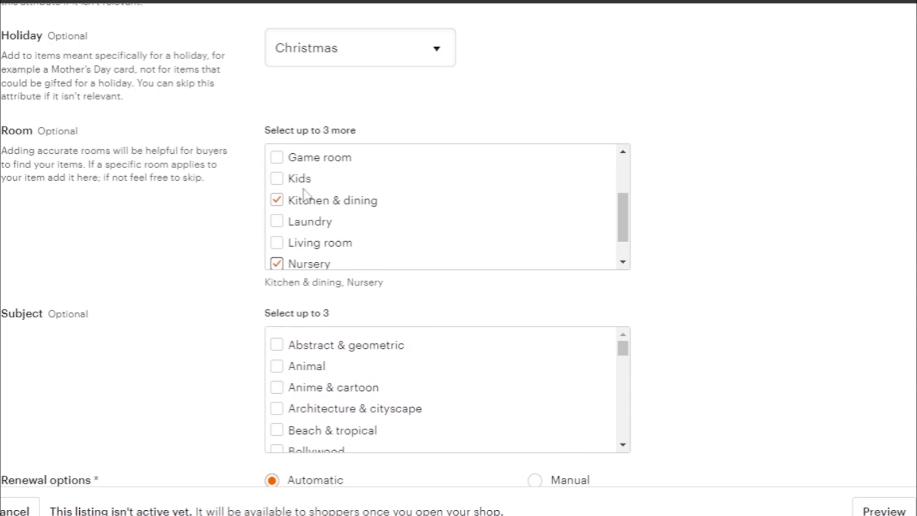
left_click(277, 180)
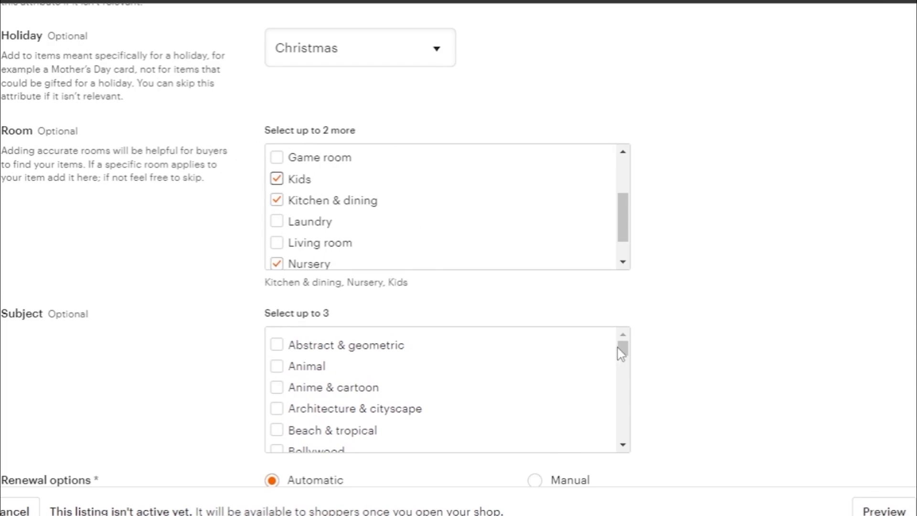
- Select Food & drink as the item's subject
left_click_drag(623, 348, 624, 369)
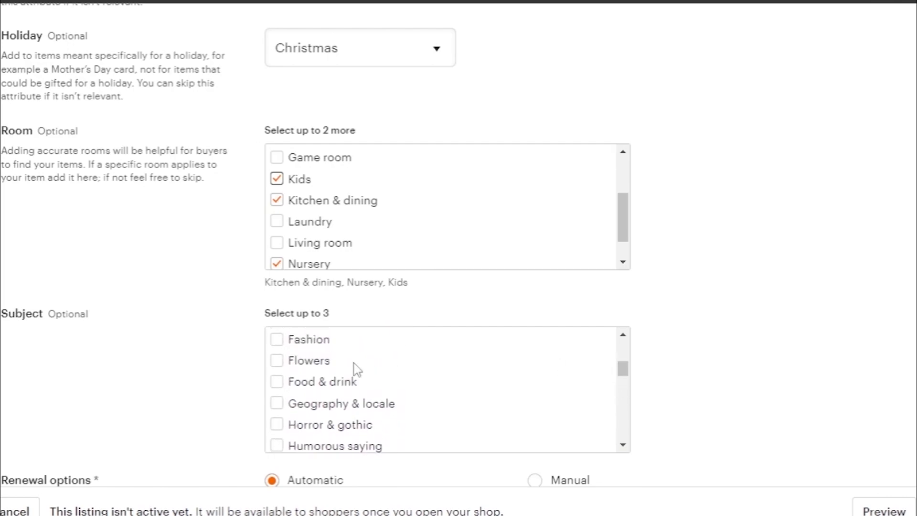
left_click(277, 382)
left_click_drag(623, 372, 623, 340)
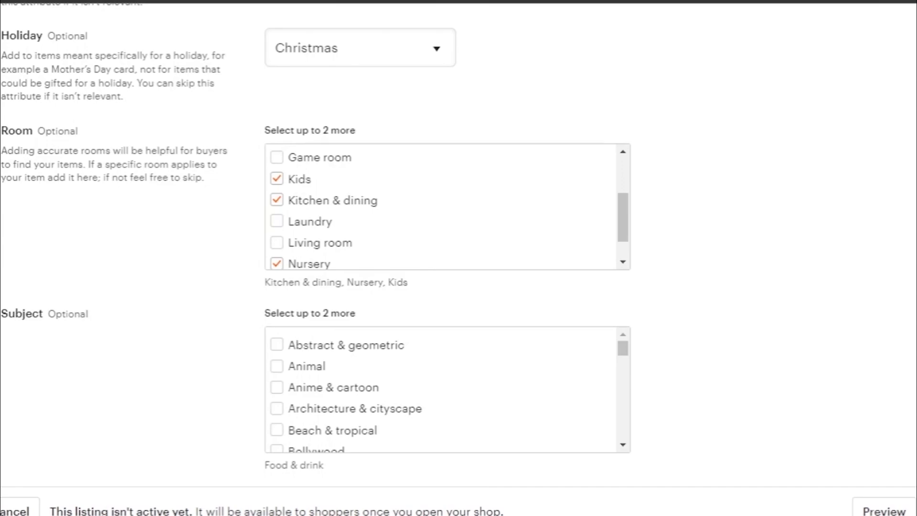
- Set the listing's renewal option to Manual and its type to Digital
scroll(648, 244, "down", 9)
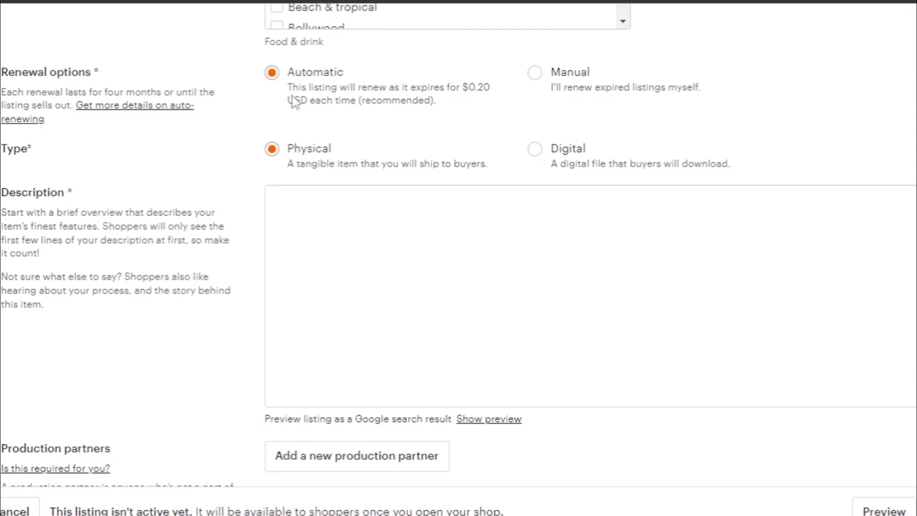
left_click(538, 76)
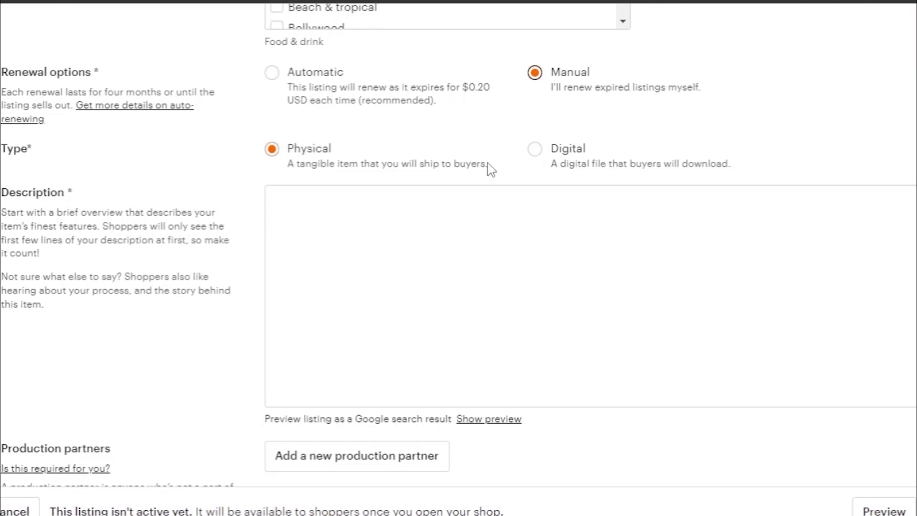
left_click(535, 150)
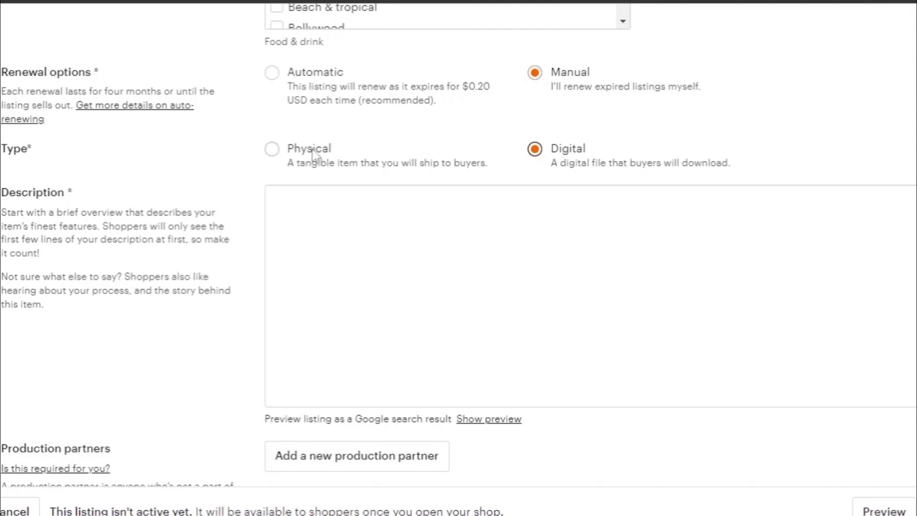
left_click(527, 208)
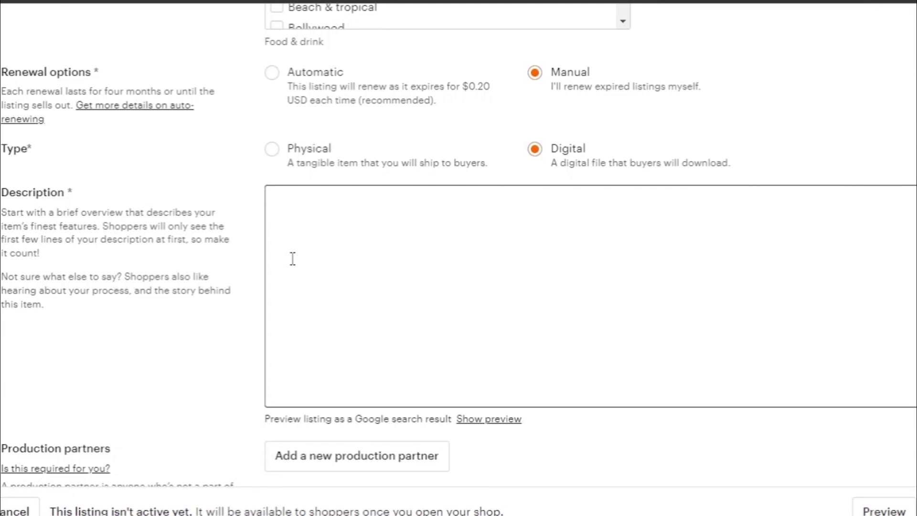
- Add the tags "digtal" and "art" to the listing
scroll(458, 258, "down", 5)
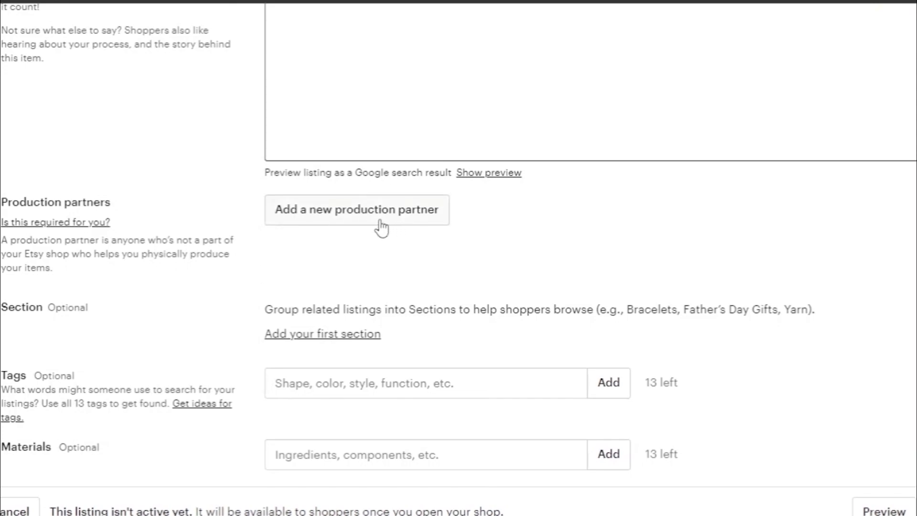
scroll(459, 258, "down", 4)
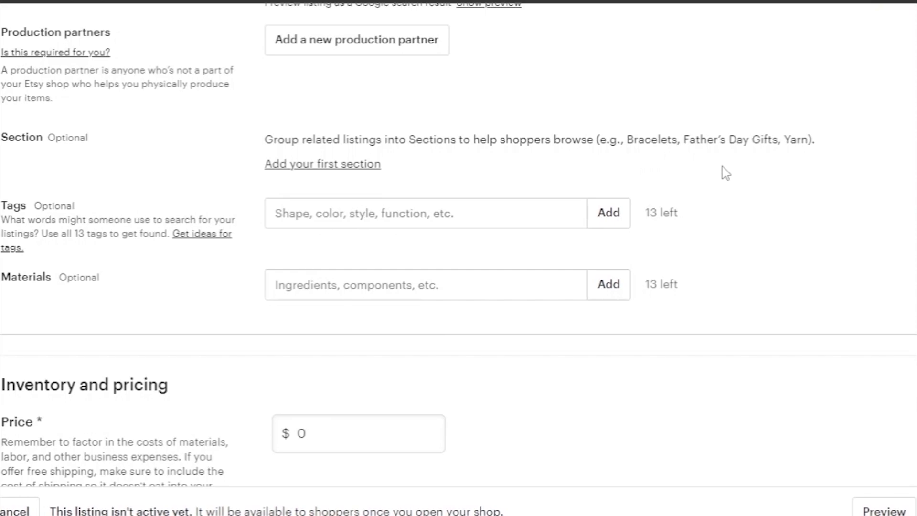
left_click(490, 217)
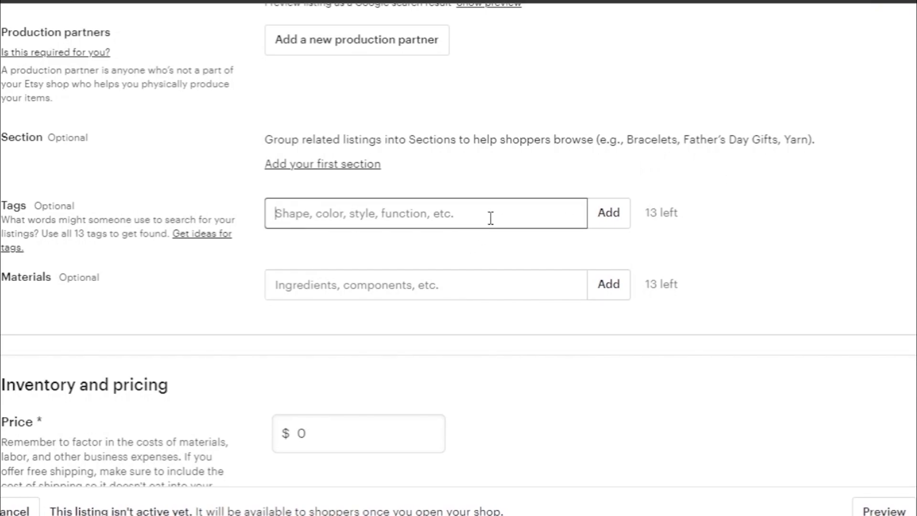
type("digtal")
key("Return")
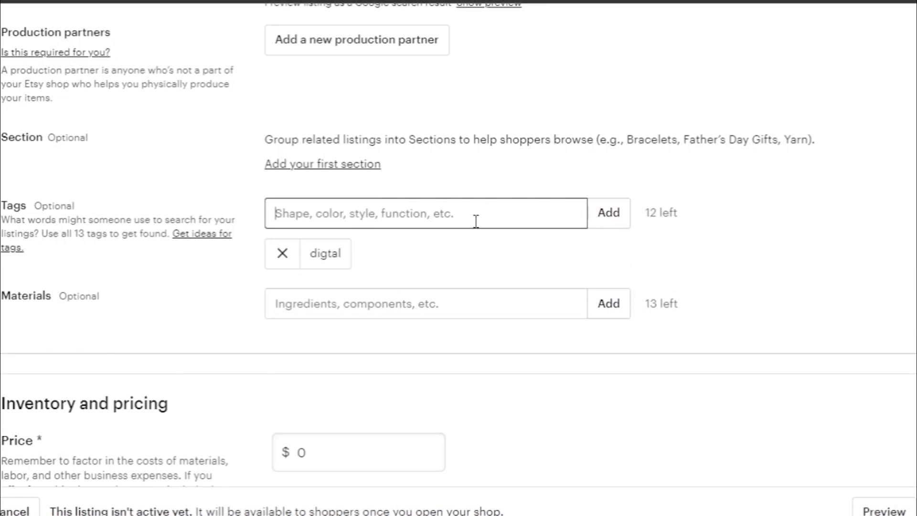
type("art")
key("Return")
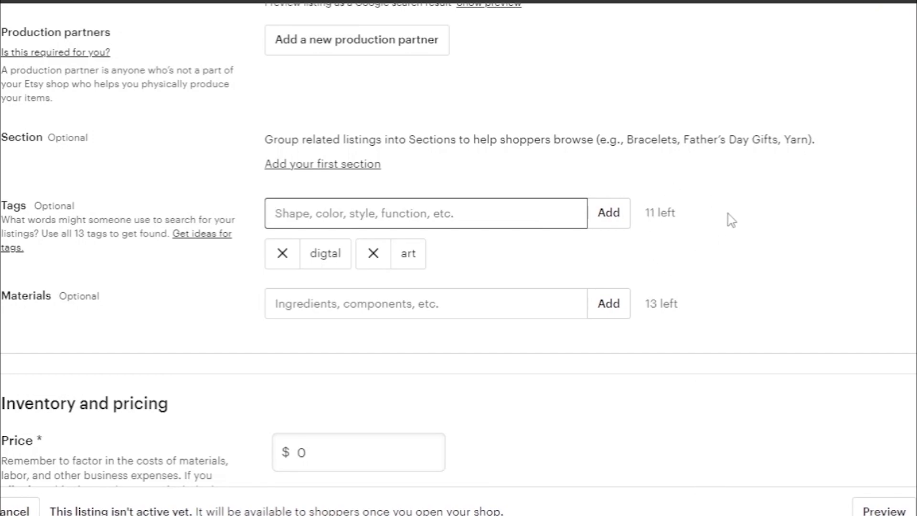
- Add "png" to the listing's materials
left_click(423, 304)
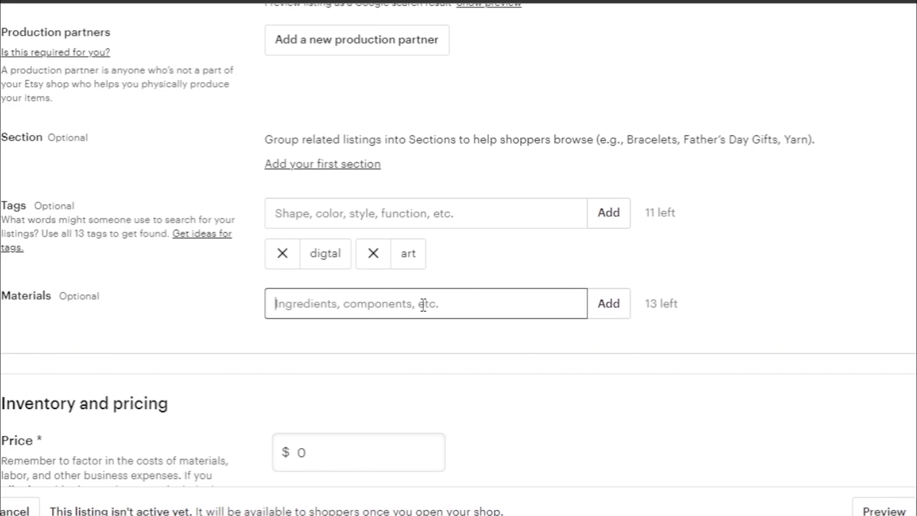
type("p")
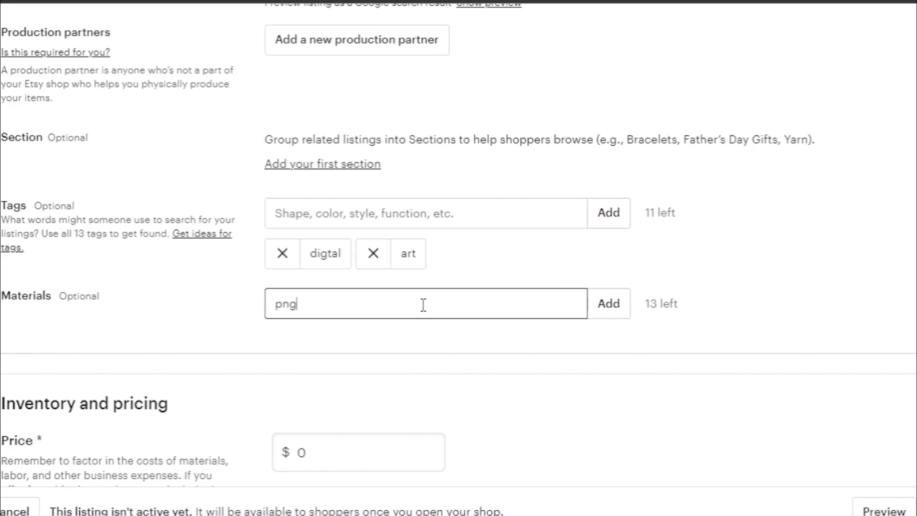
type("ng")
key("Return")
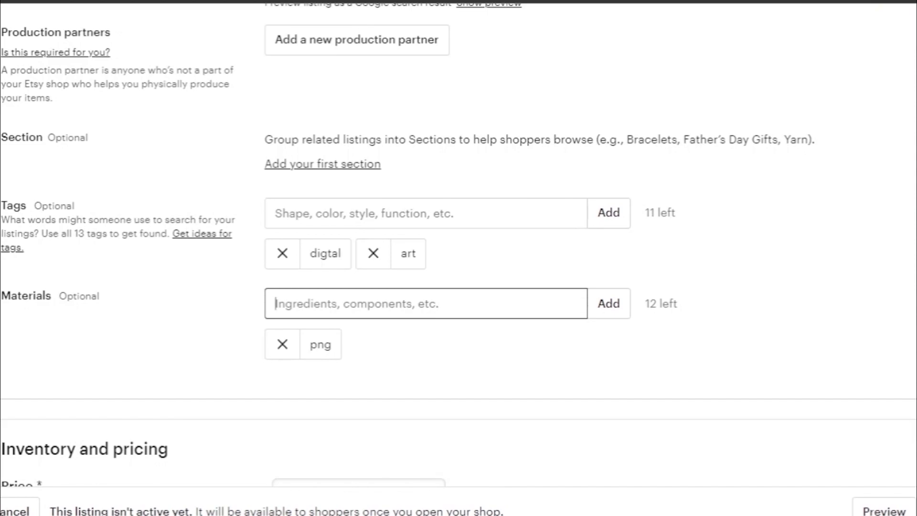
- Set the listing's price to $10 and go on to the Digital files section
scroll(458, 258, "down", 6)
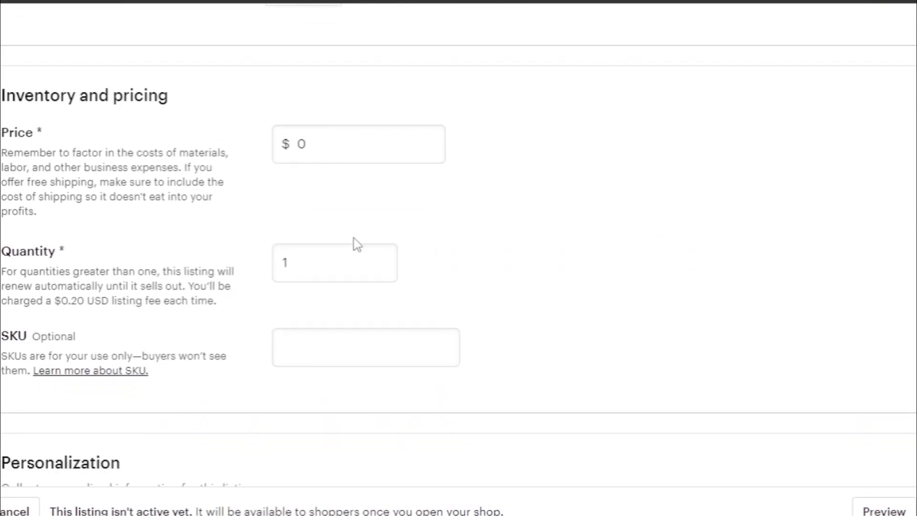
left_click(380, 128)
double_click(393, 148)
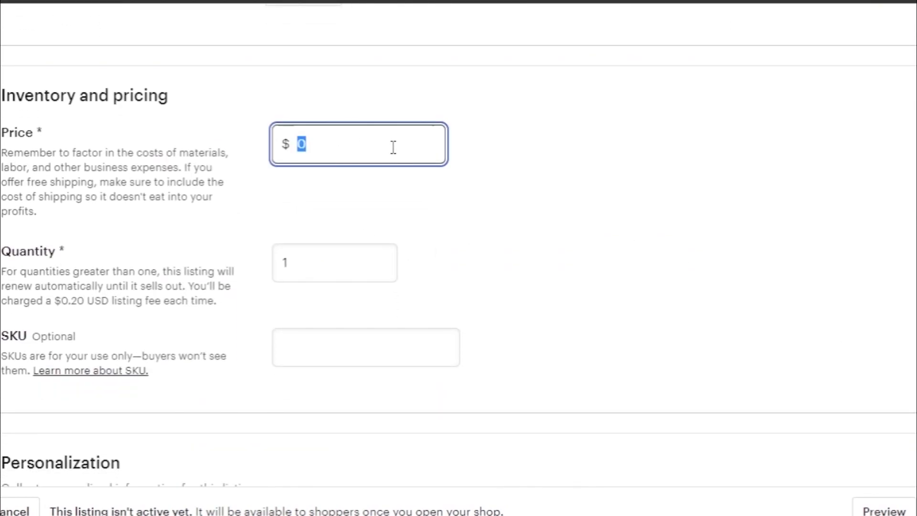
key("BackSpace")
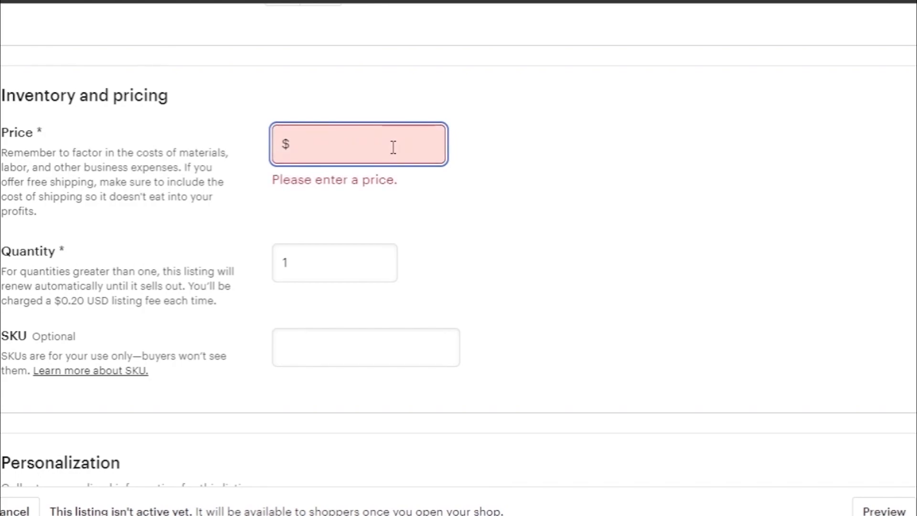
type("10")
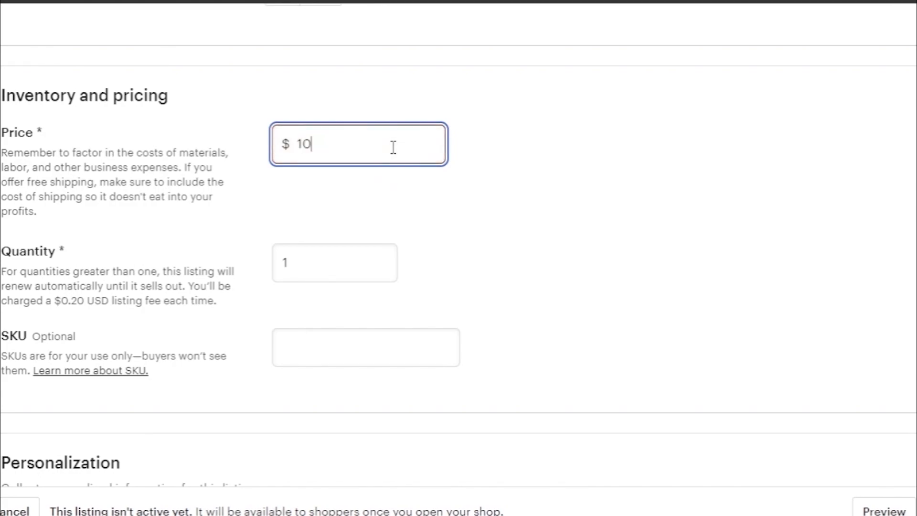
double_click(331, 278)
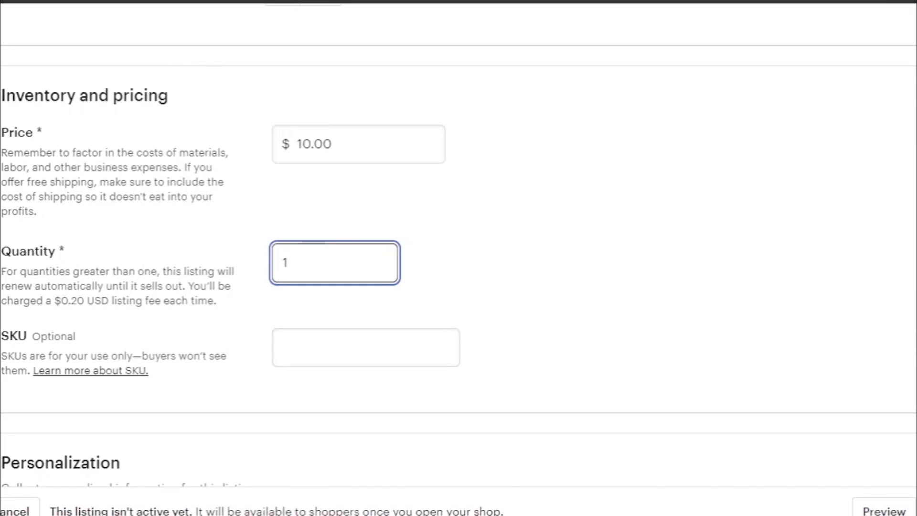
scroll(762, 313, "down", 6)
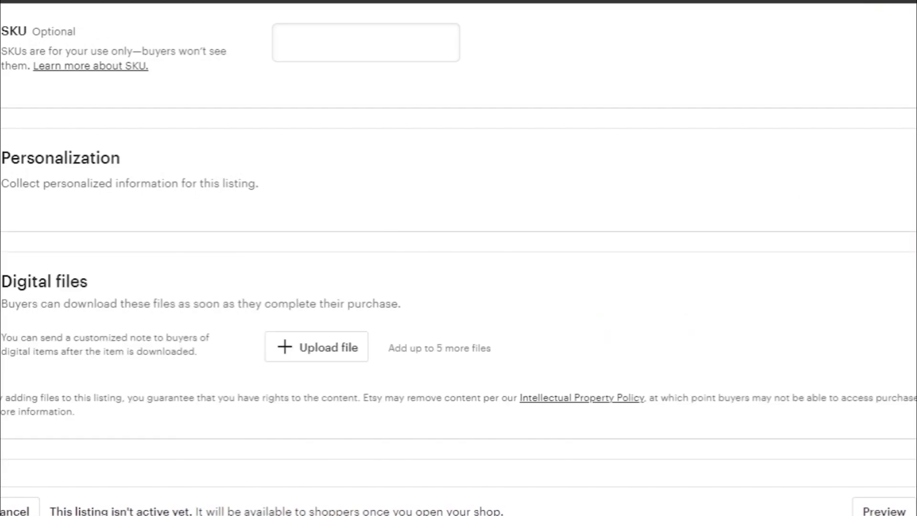
scroll(458, 255, "down", 2)
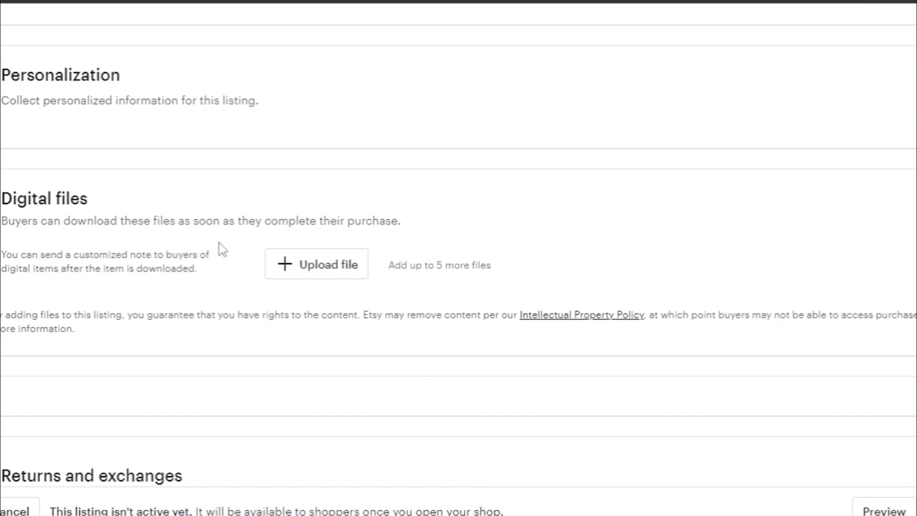
- Try to upload the pngtree cherry illustration JPG from the Pictures folder as the listing's digital file
left_click(310, 252)
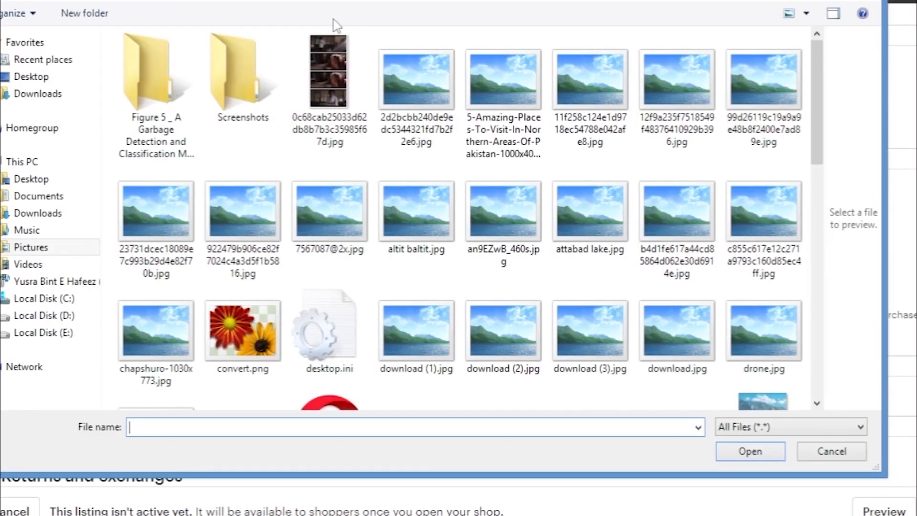
left_click_drag(822, 83, 655, 354)
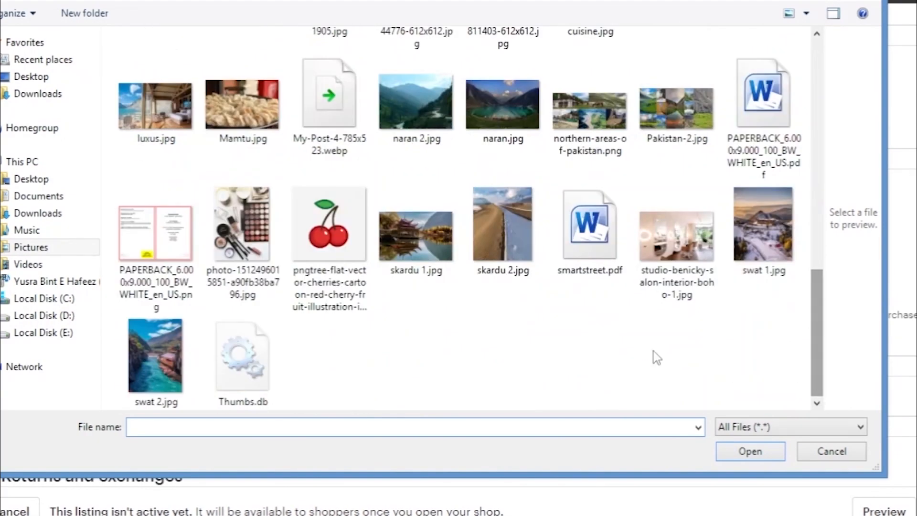
left_click(324, 262)
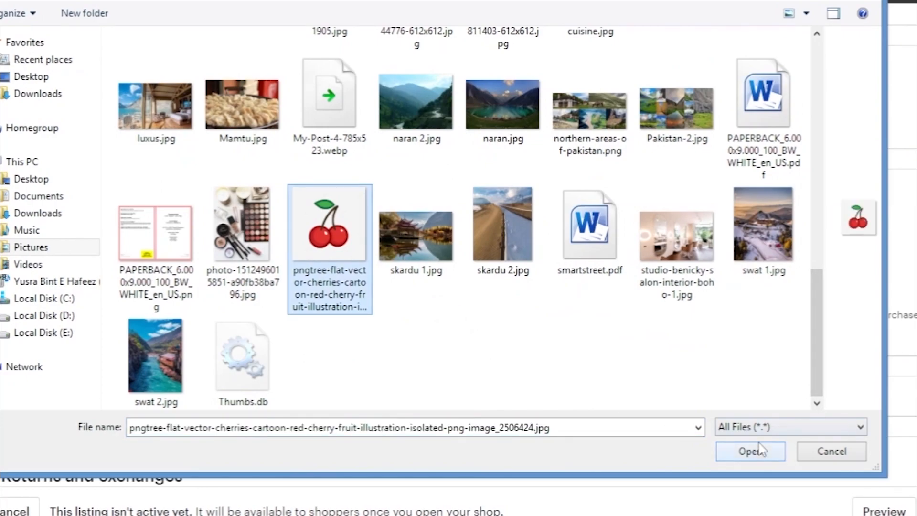
left_click(773, 453)
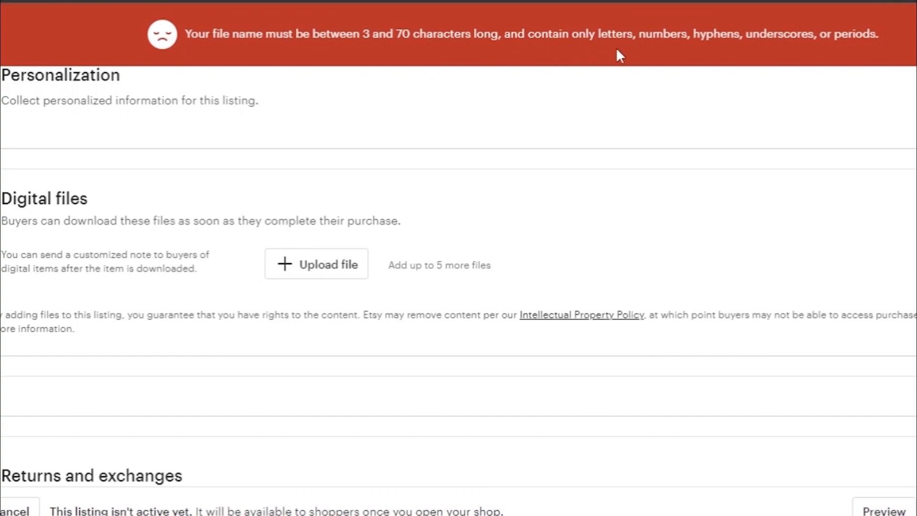
- Save the completed cherry listing and go on to the How you'll get paid stage of the shop setup
scroll(414, 268, "down", 5)
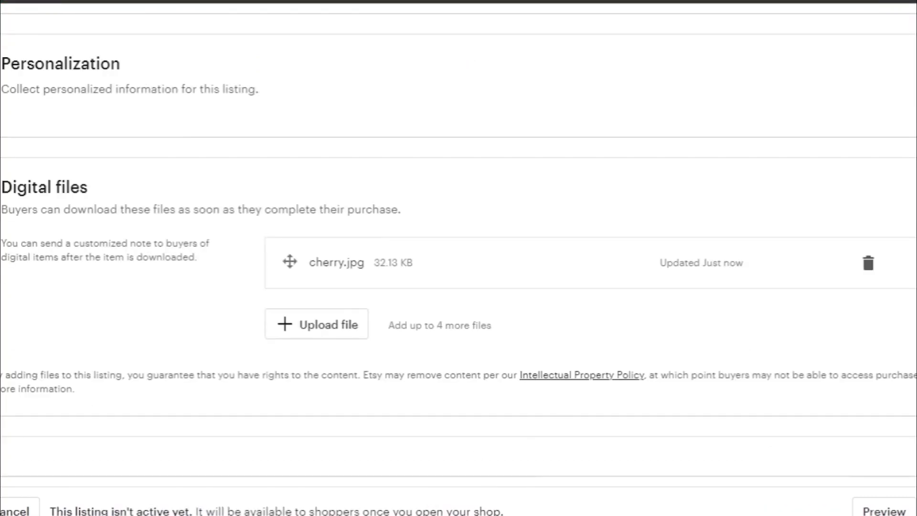
scroll(459, 257, "down", 6)
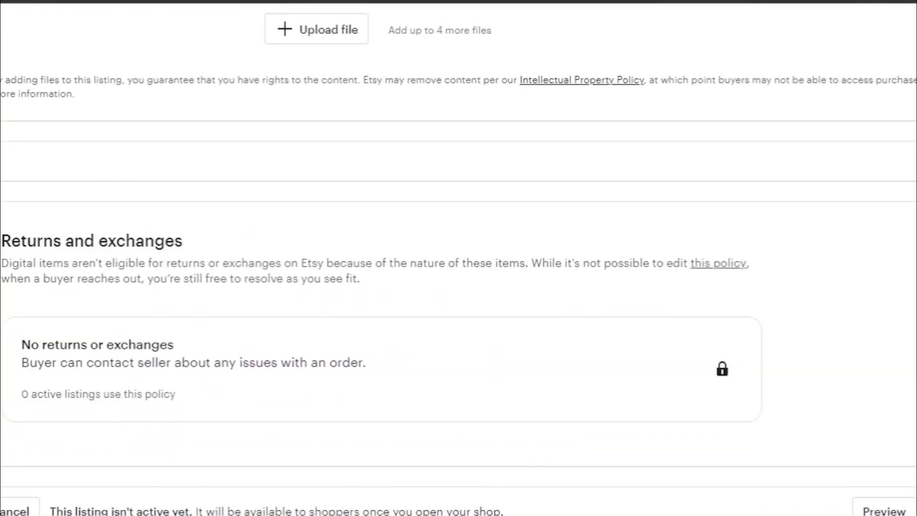
left_click(867, 477)
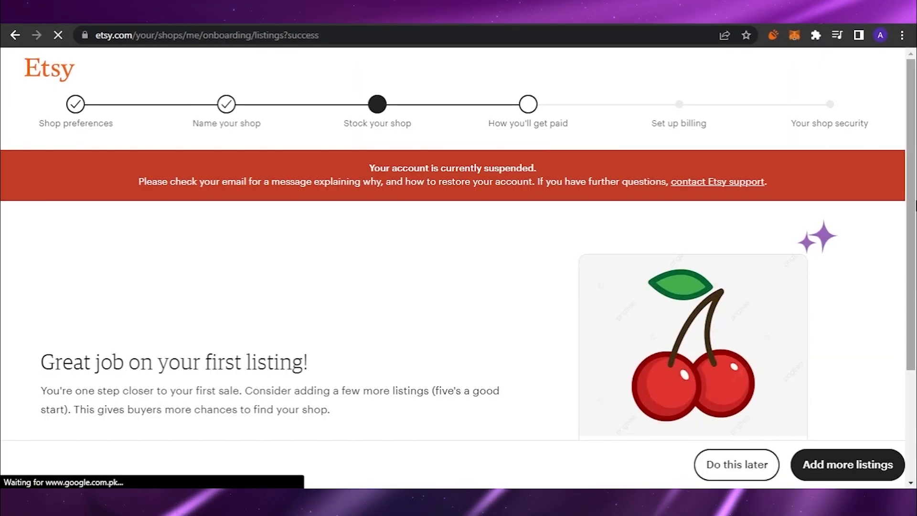
left_click_drag(915, 146, 894, 131)
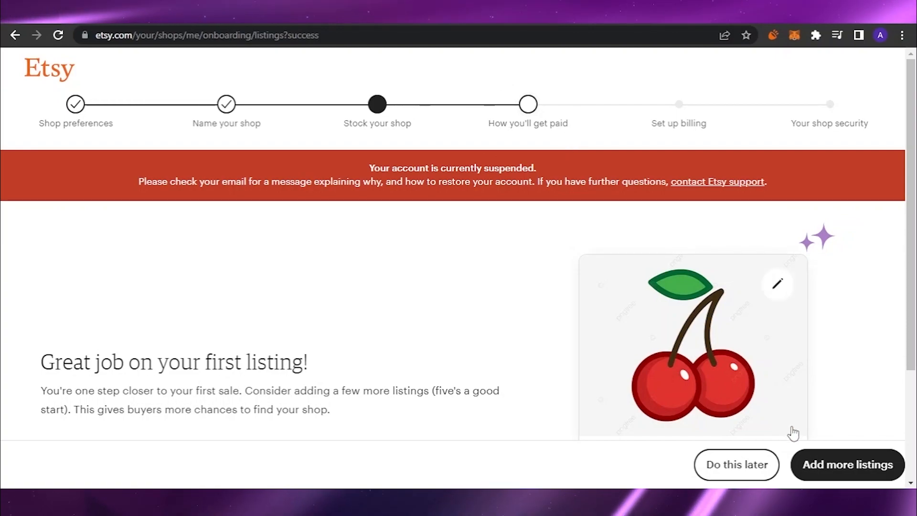
left_click(529, 104)
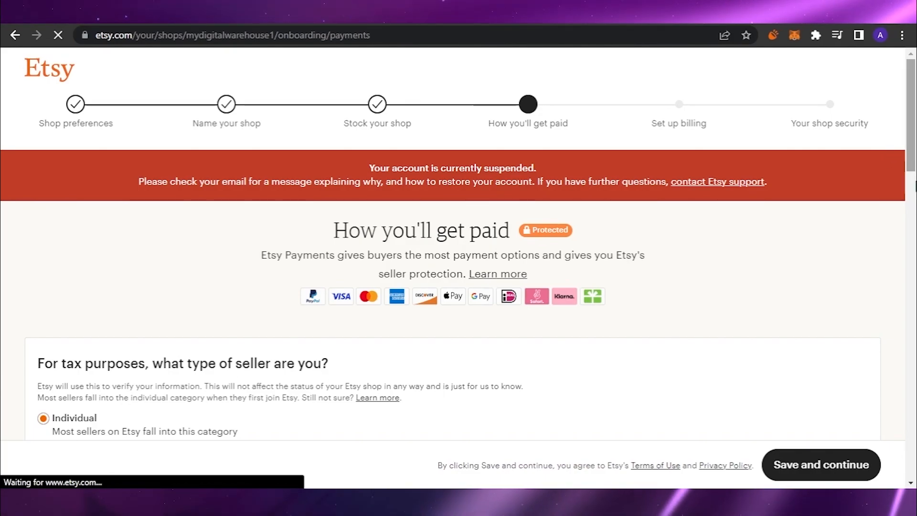
- Review the How you'll get paid form, including the seller type, country of residence, name, date of birth and taxpayer address fields
left_click(915, 260)
mouse_move(915, 261)
left_mouse_down()
mouse_move(915, 271)
mouse_move(916, 243)
mouse_move(915, 255)
left_mouse_up()
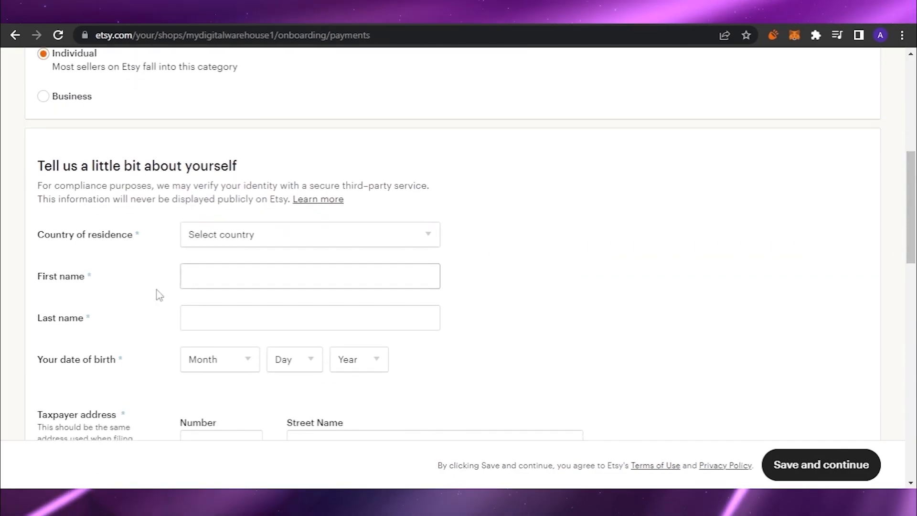
left_click_drag(915, 257, 915, 134)
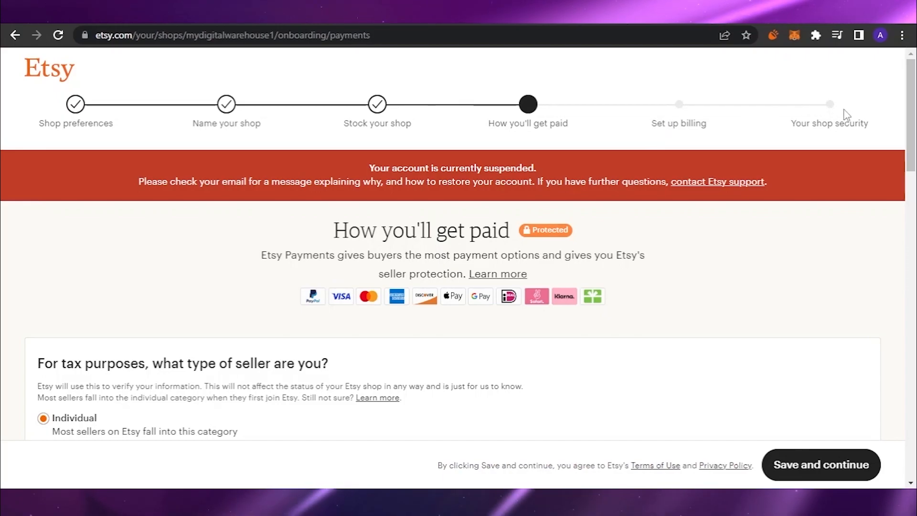
left_click_drag(915, 105, 915, 109)
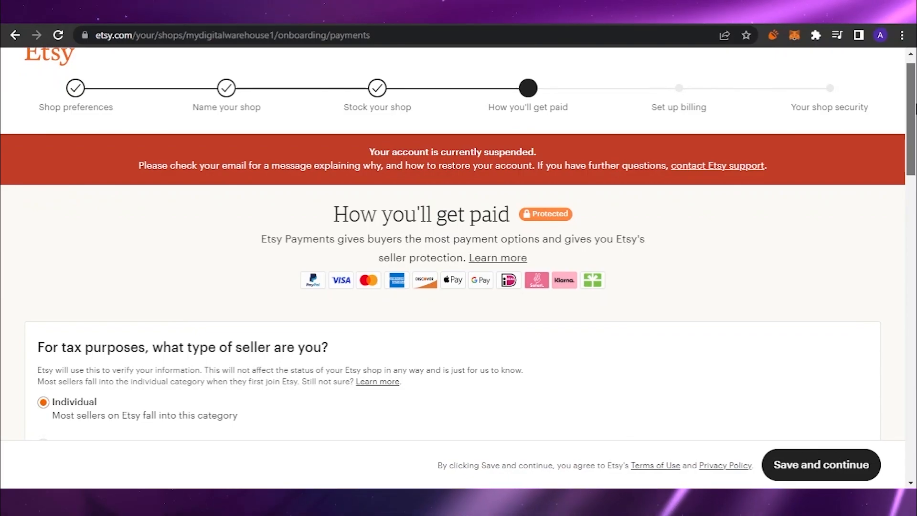
left_click_drag(916, 109, 913, 89)
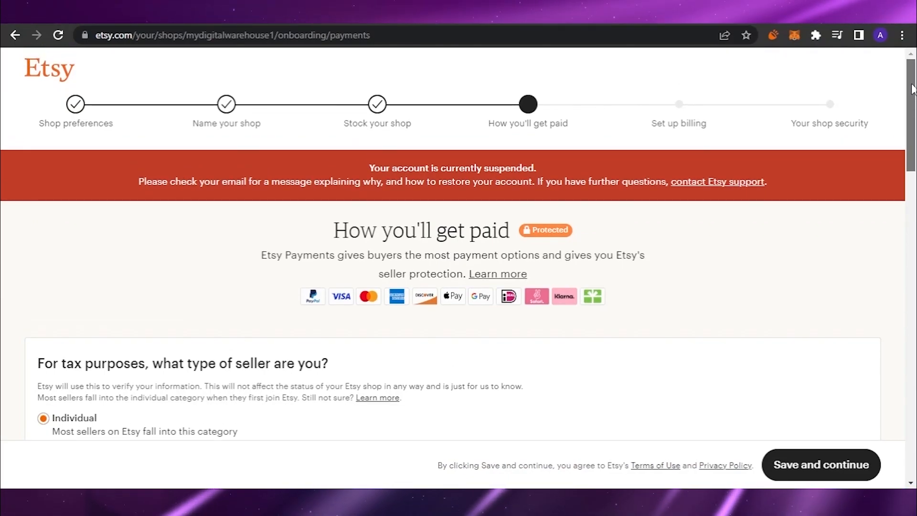
left_click(915, 198)
left_click_drag(914, 187, 916, 90)
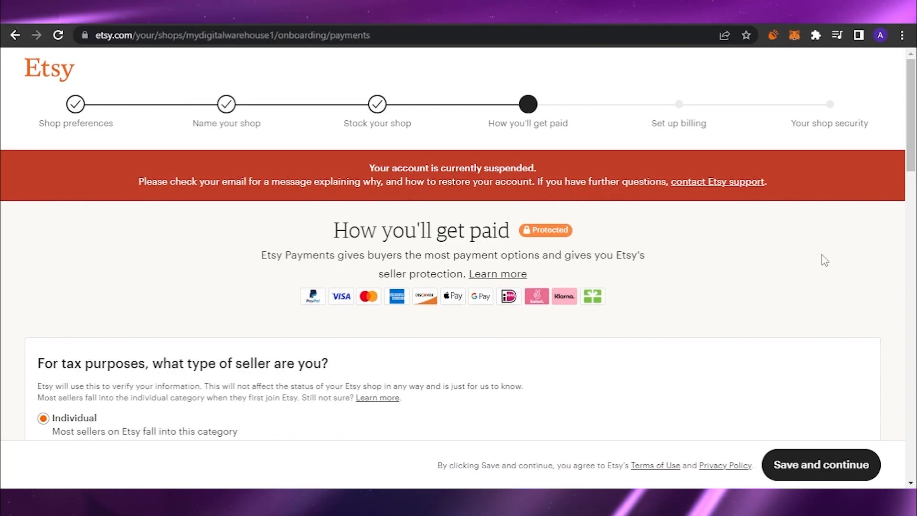